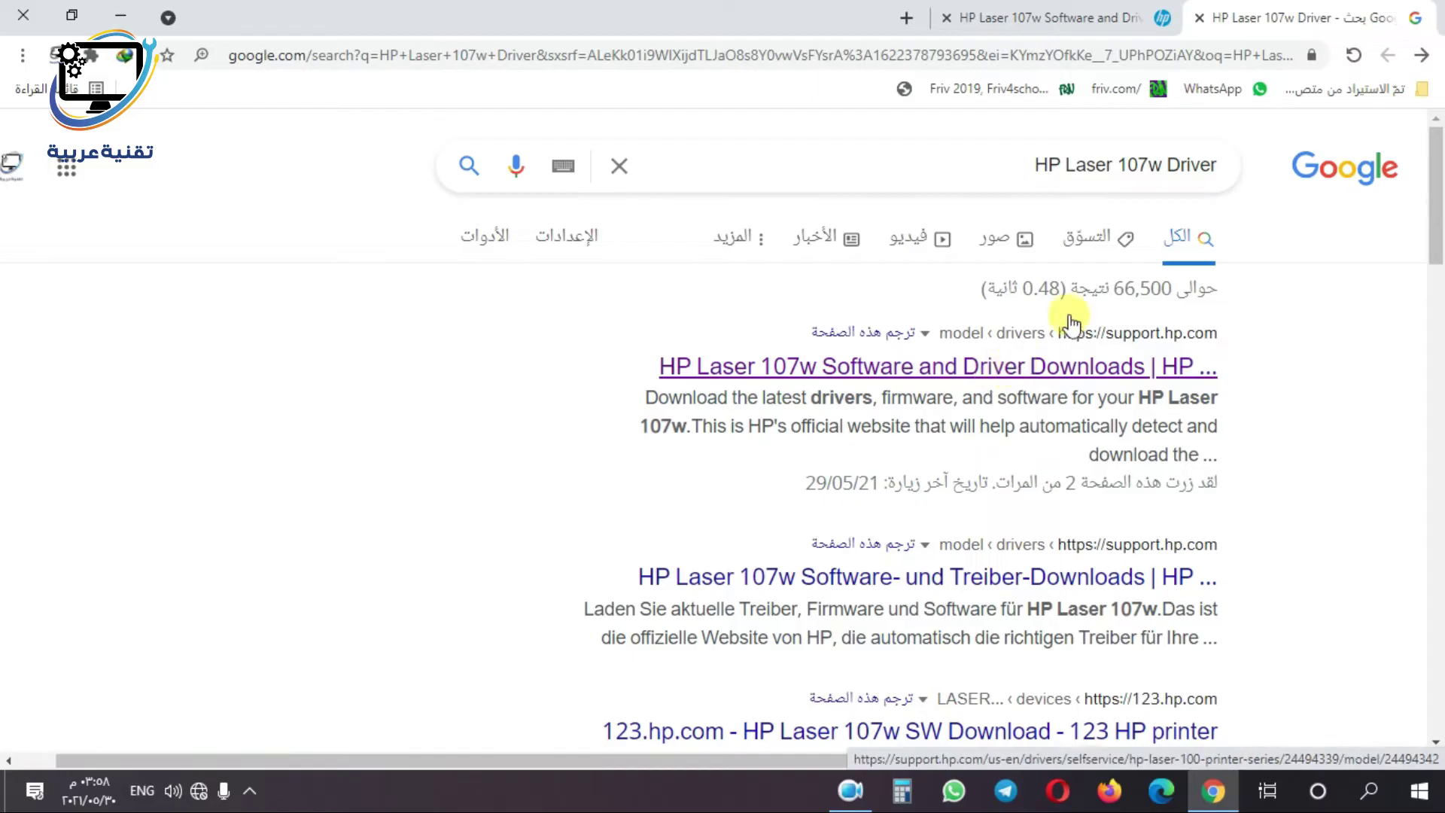
- Switch to the HP Laser 107w support page tab from the Google results
{"action": "left_click", "coordinate": [1092, 18]}
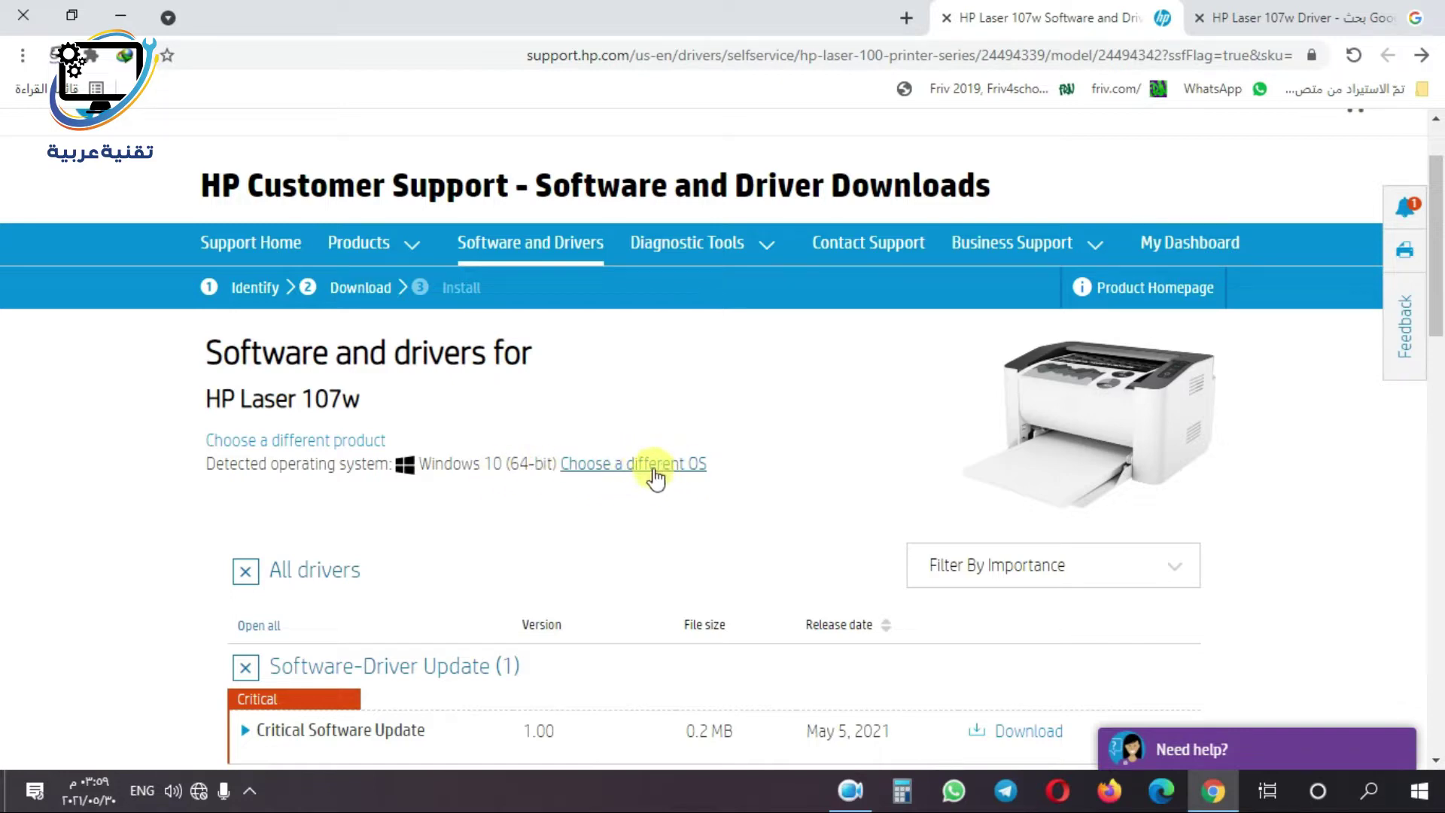
- Scroll through the HP Laser 107w driver list, then minimise Chrome to reveal the desktop
{"action": "scroll", "coordinate": [790, 462], "scroll_direction": "down", "scroll_amount": 5}
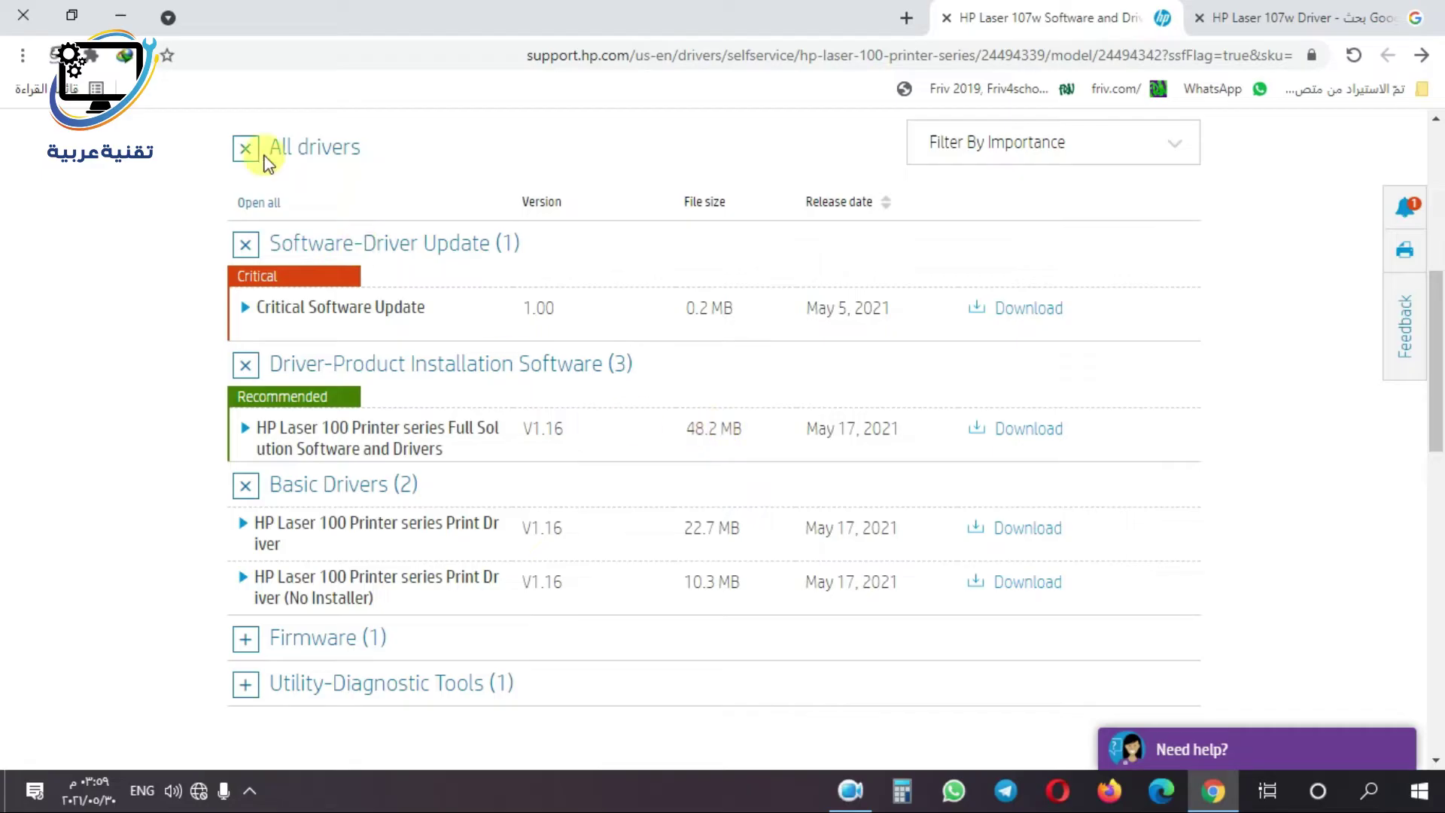
{"action": "left_click", "coordinate": [122, 16]}
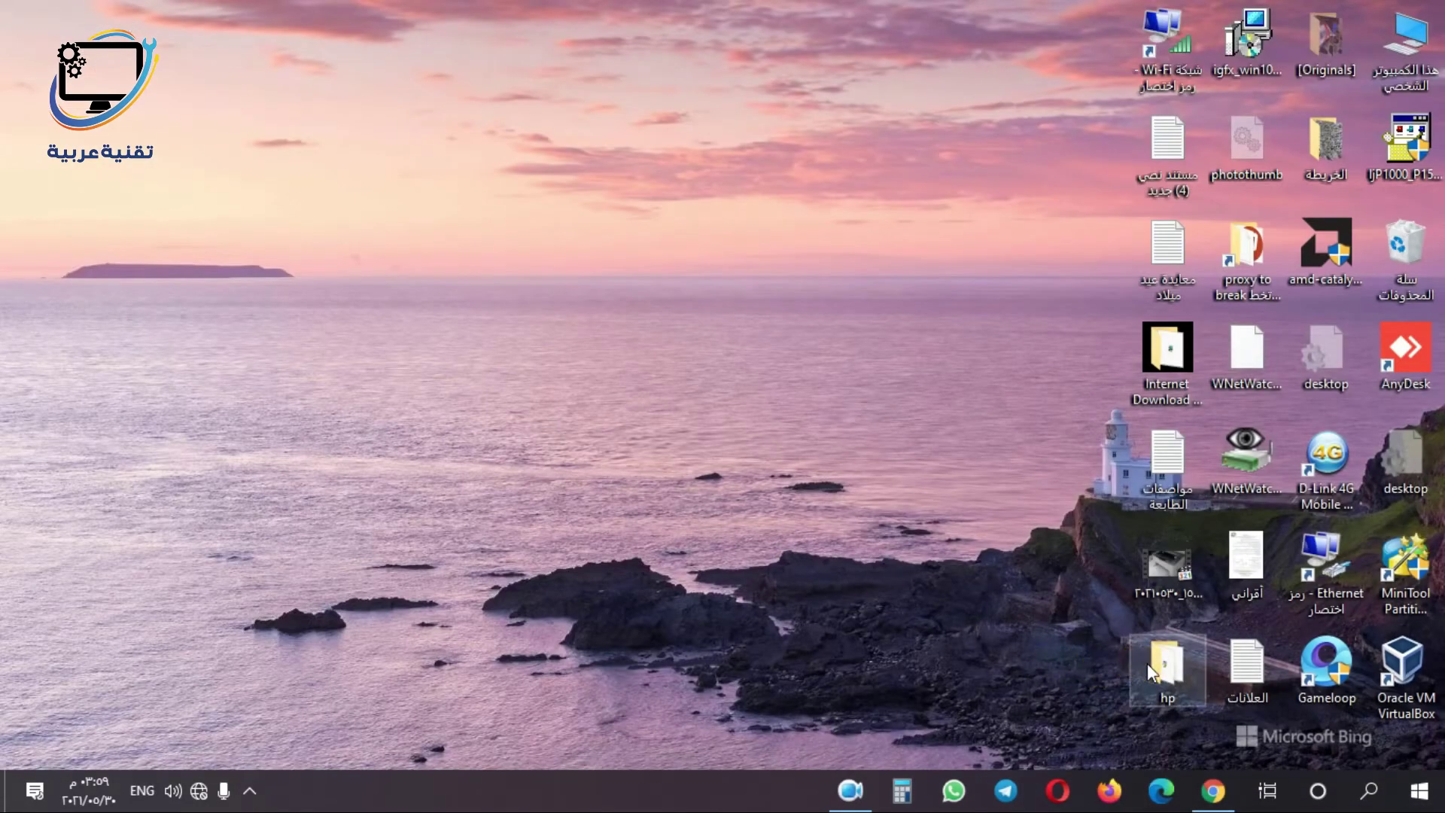
- Open the hp folder and run HP_Laser_103_107_108_Full_Software_and_Drivers_1.16
{"action": "double_click", "coordinate": [1147, 663]}
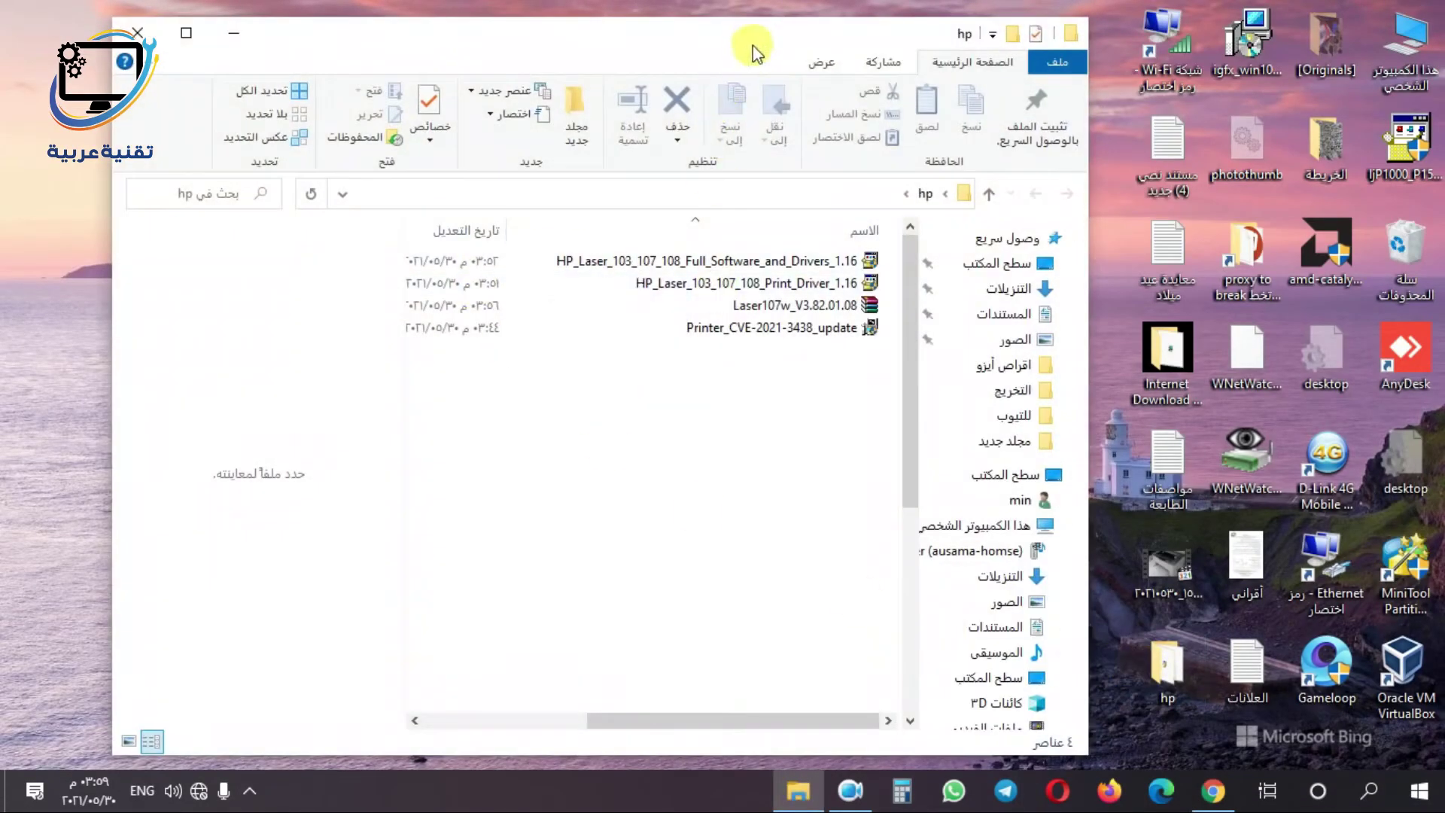
{"action": "left_click", "coordinate": [780, 265]}
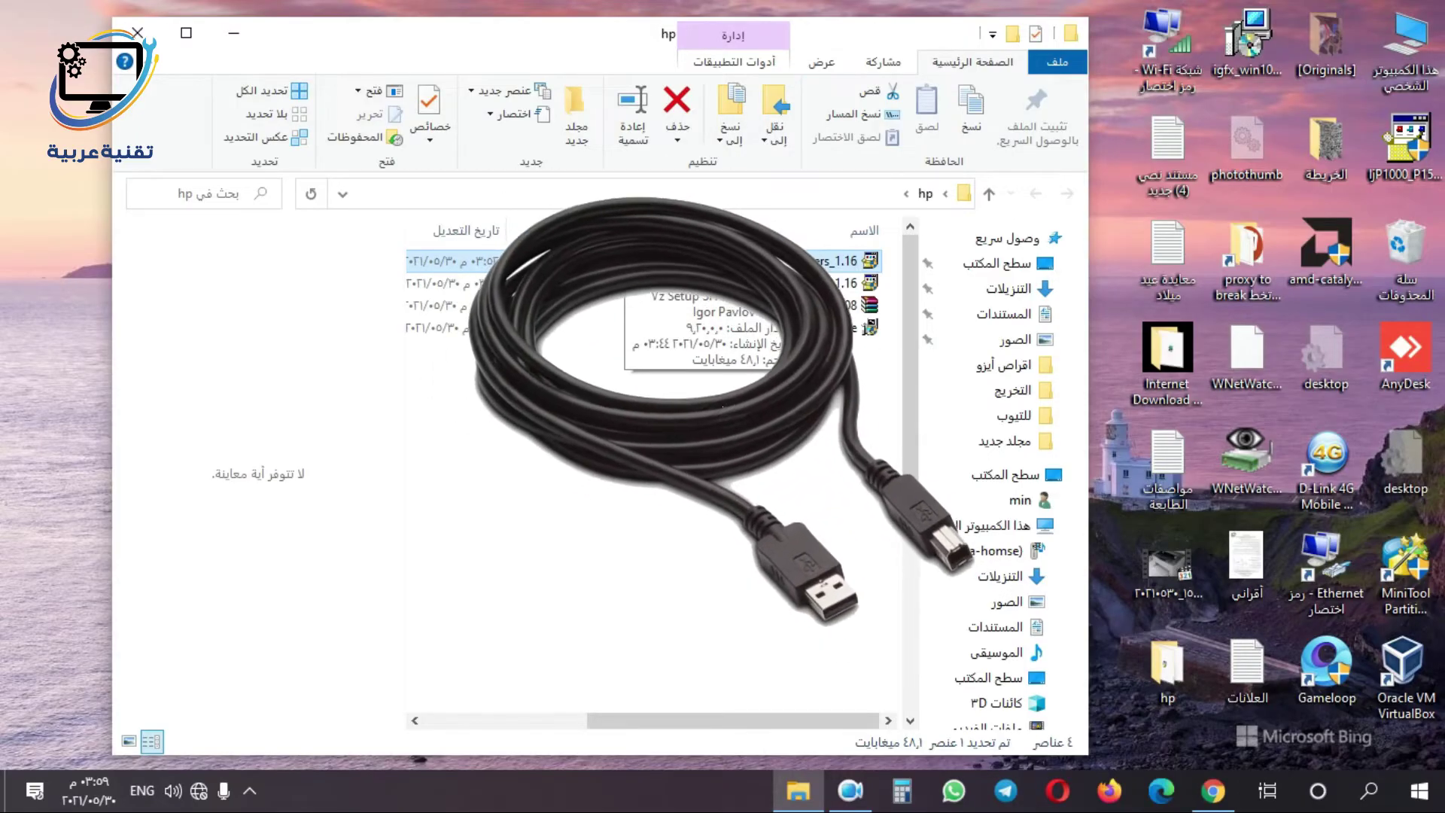
{"action": "double_click", "coordinate": [783, 264]}
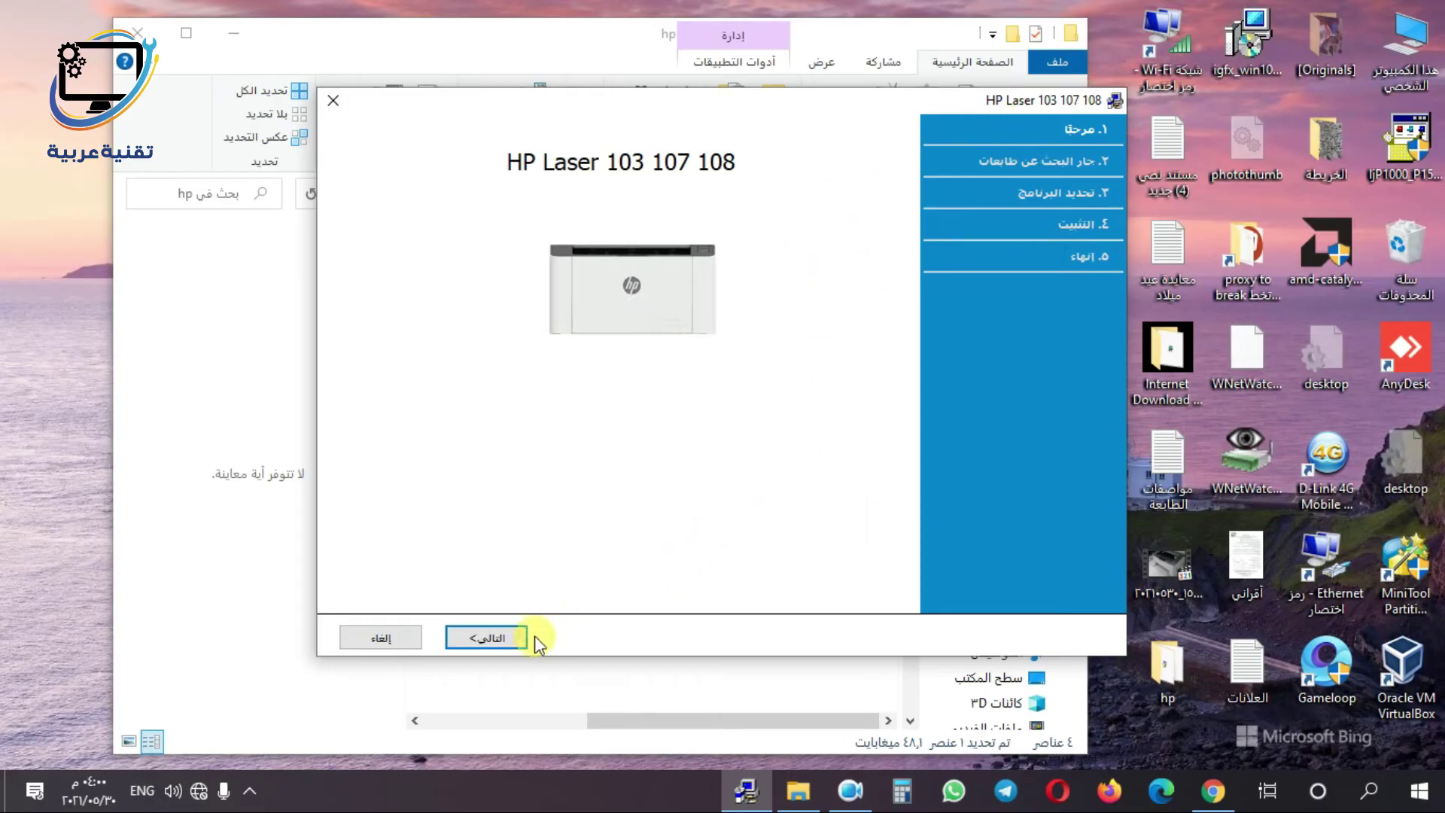
- Accept the licence and privacy agreements, keep USB connection, and install the driver and Easy Printer Manager
{"action": "left_click", "coordinate": [486, 638]}
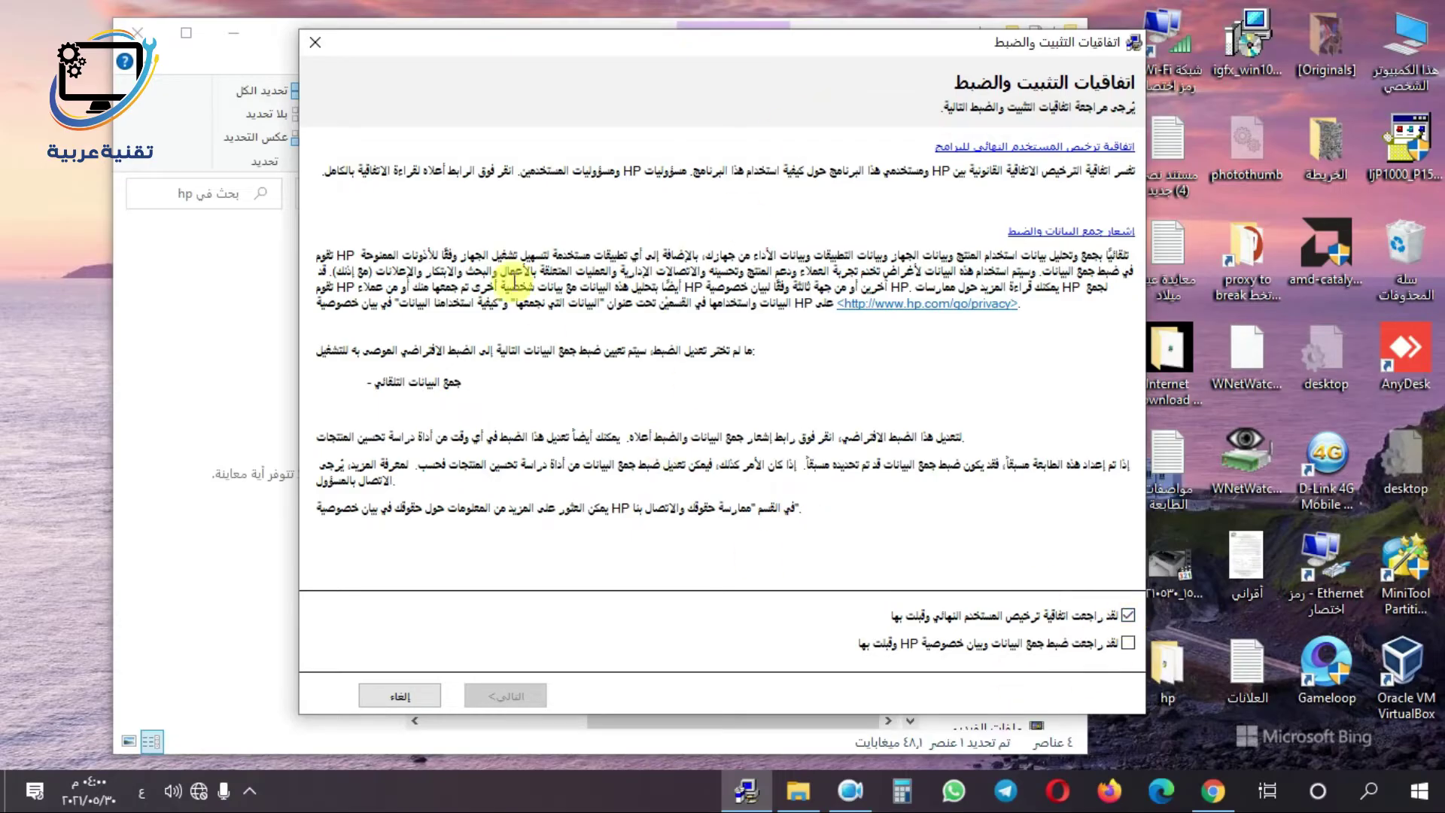
{"action": "left_click", "coordinate": [1128, 616]}
{"action": "left_click", "coordinate": [1129, 644]}
{"action": "left_click", "coordinate": [500, 698]}
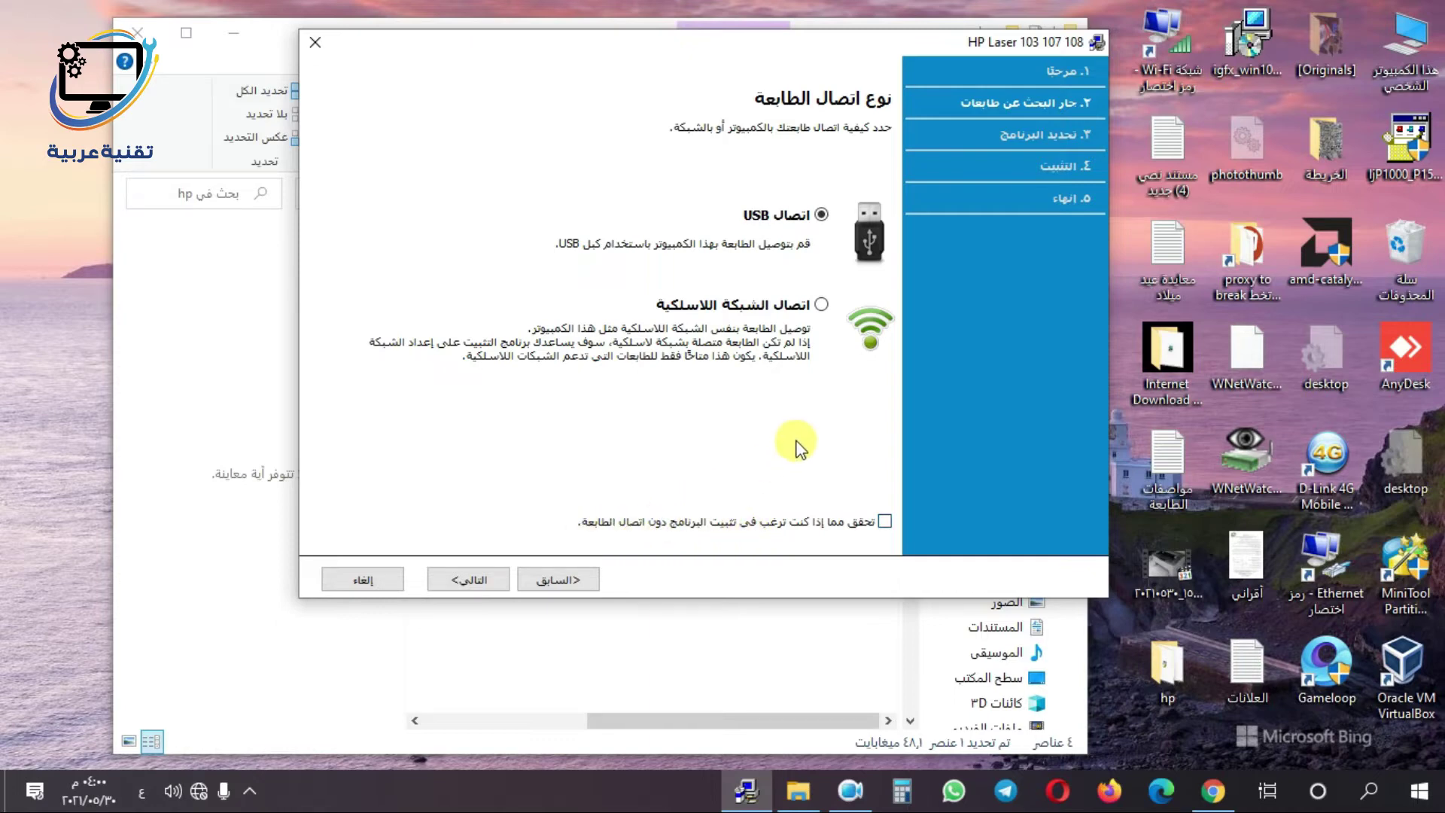
{"action": "left_click", "coordinate": [470, 580]}
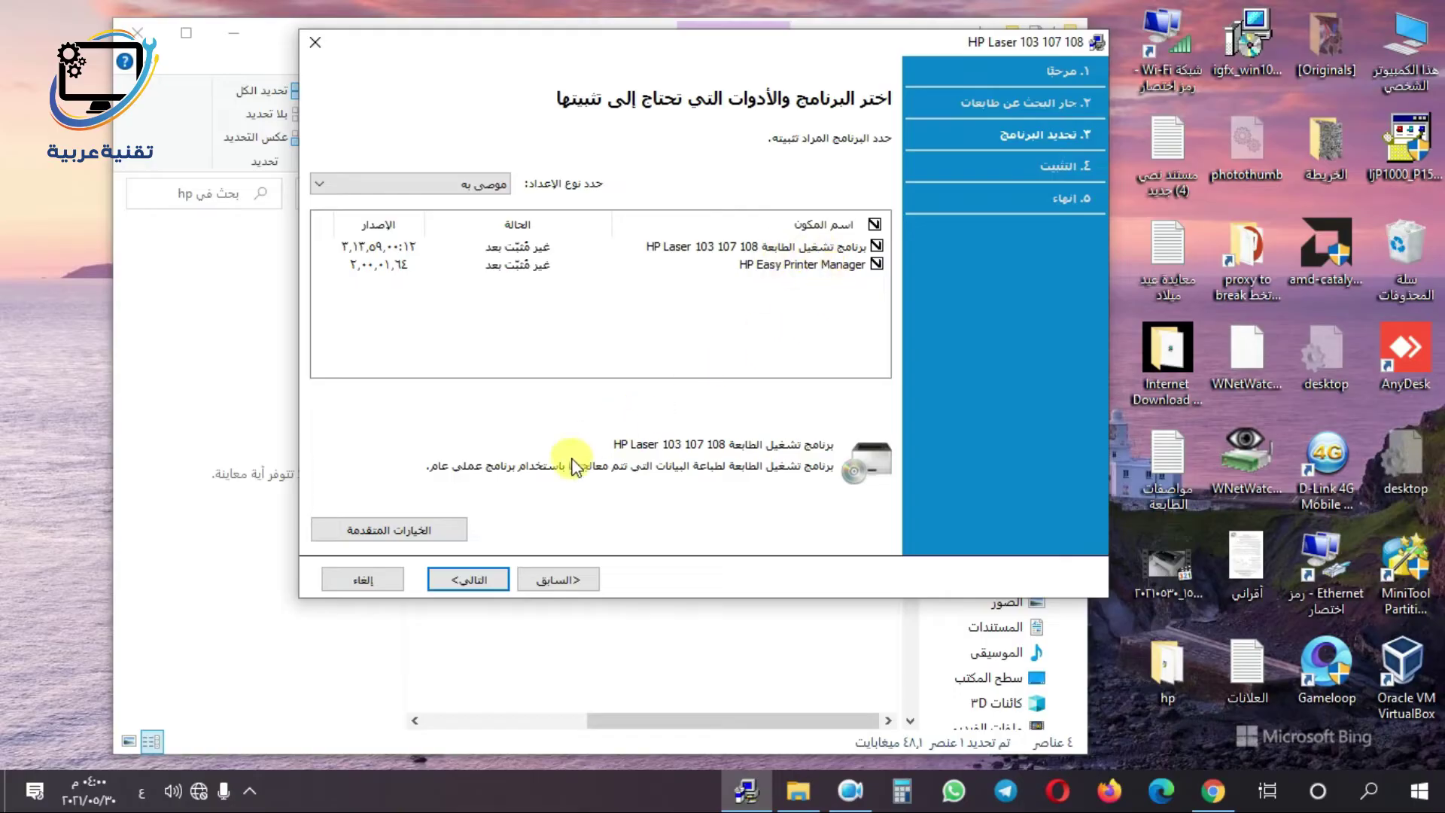
{"action": "left_click", "coordinate": [468, 580]}
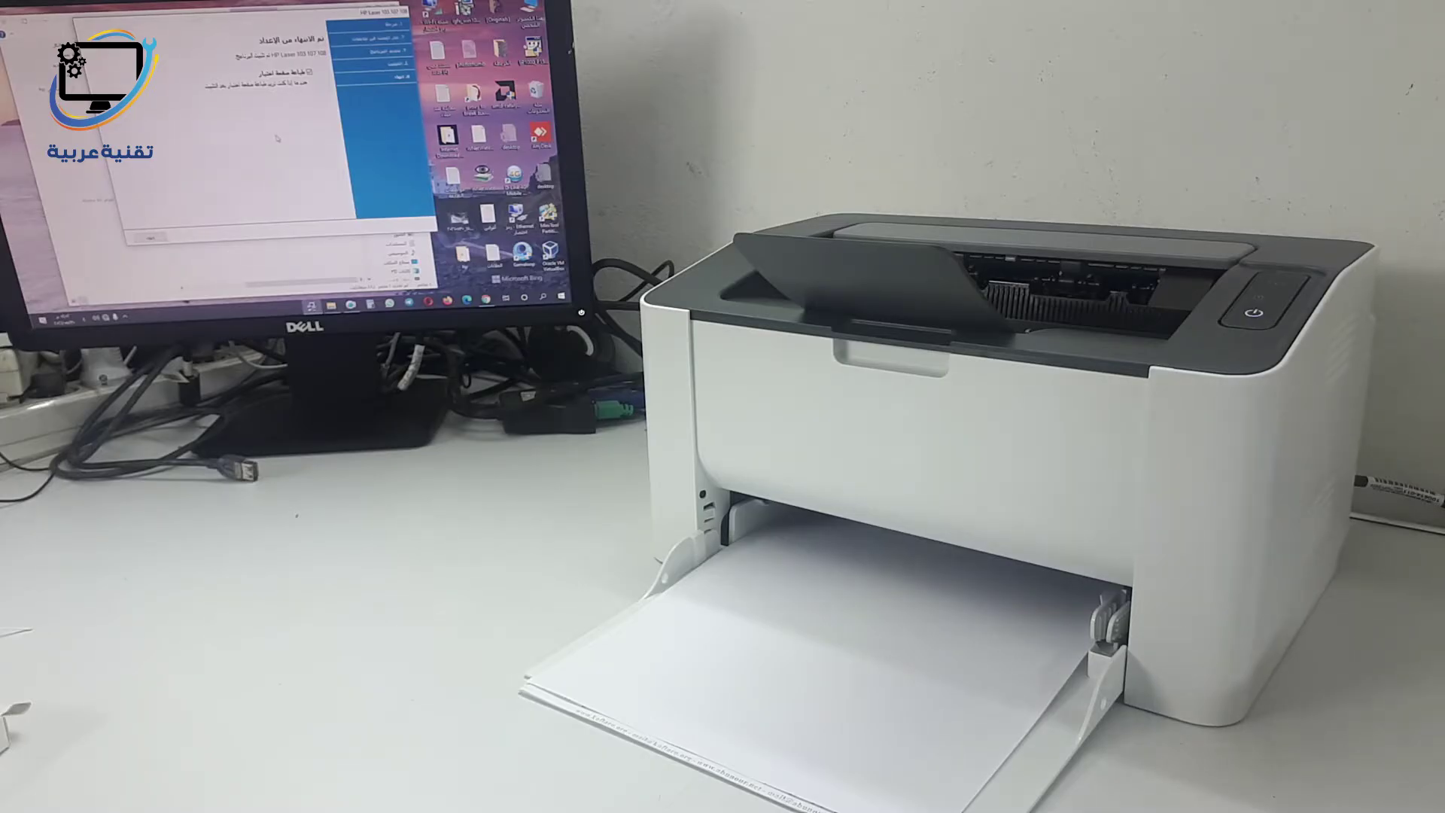
- Close the HP Laser 103 107 108 installer once installation completes
{"action": "left_click", "coordinate": [151, 238]}
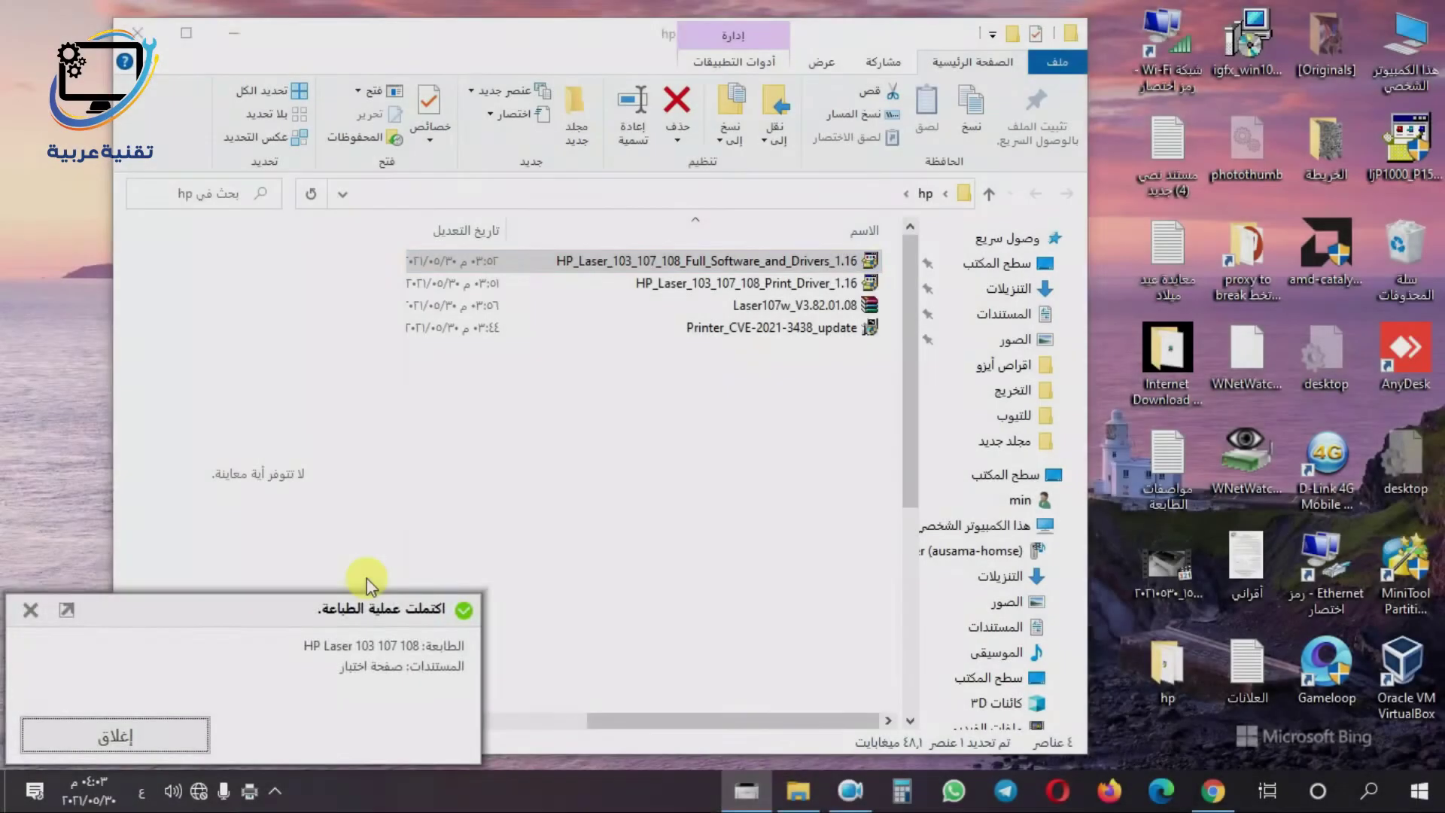
- Launch HP Easy Printer Manager showing the HP Laser 103 107 108 on USB001
{"action": "left_click", "coordinate": [367, 578]}
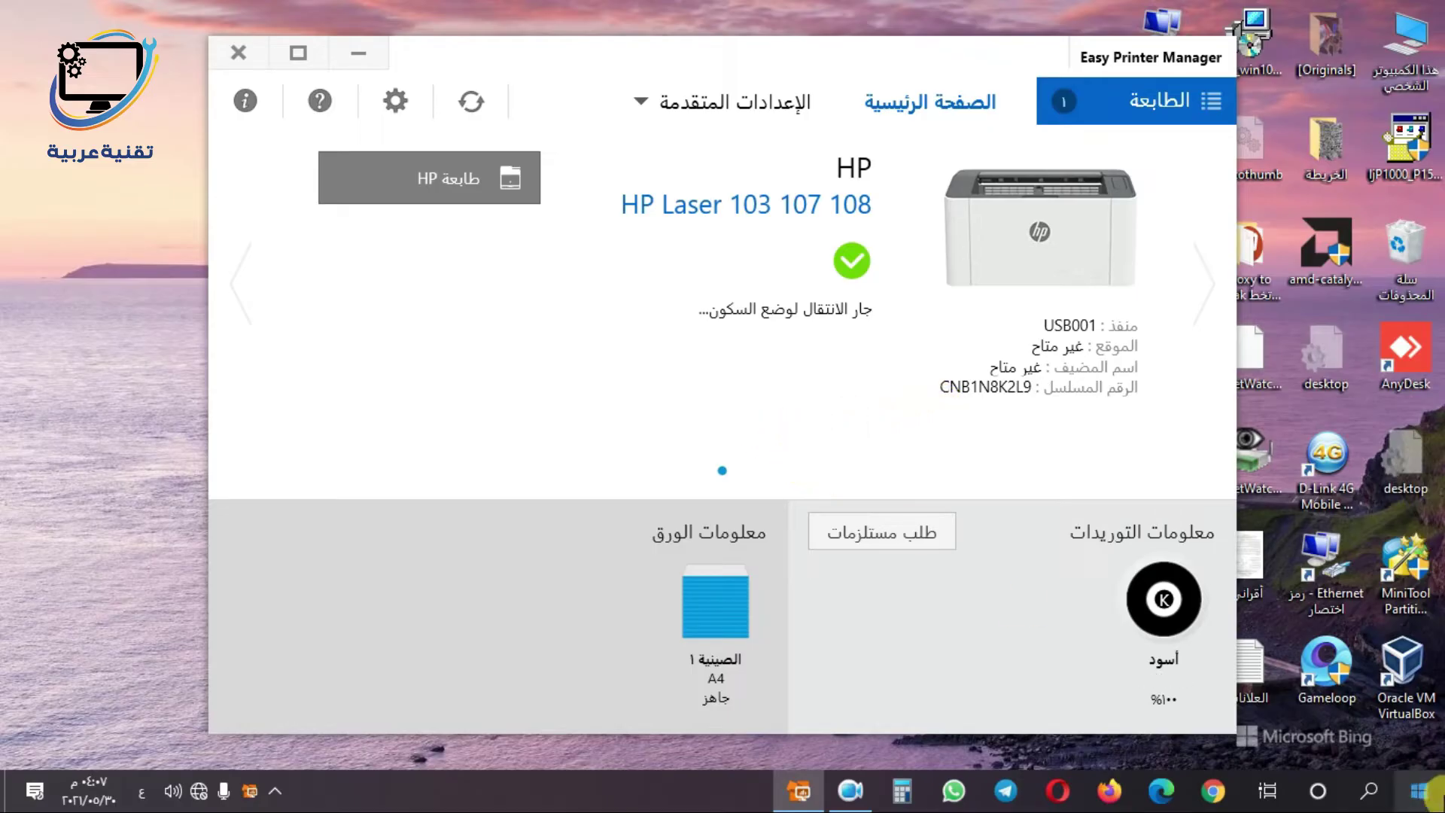
- Dismiss the Start app list and expand Advanced Settings in HP Easy Printer Manager
{"action": "left_click", "coordinate": [1419, 790]}
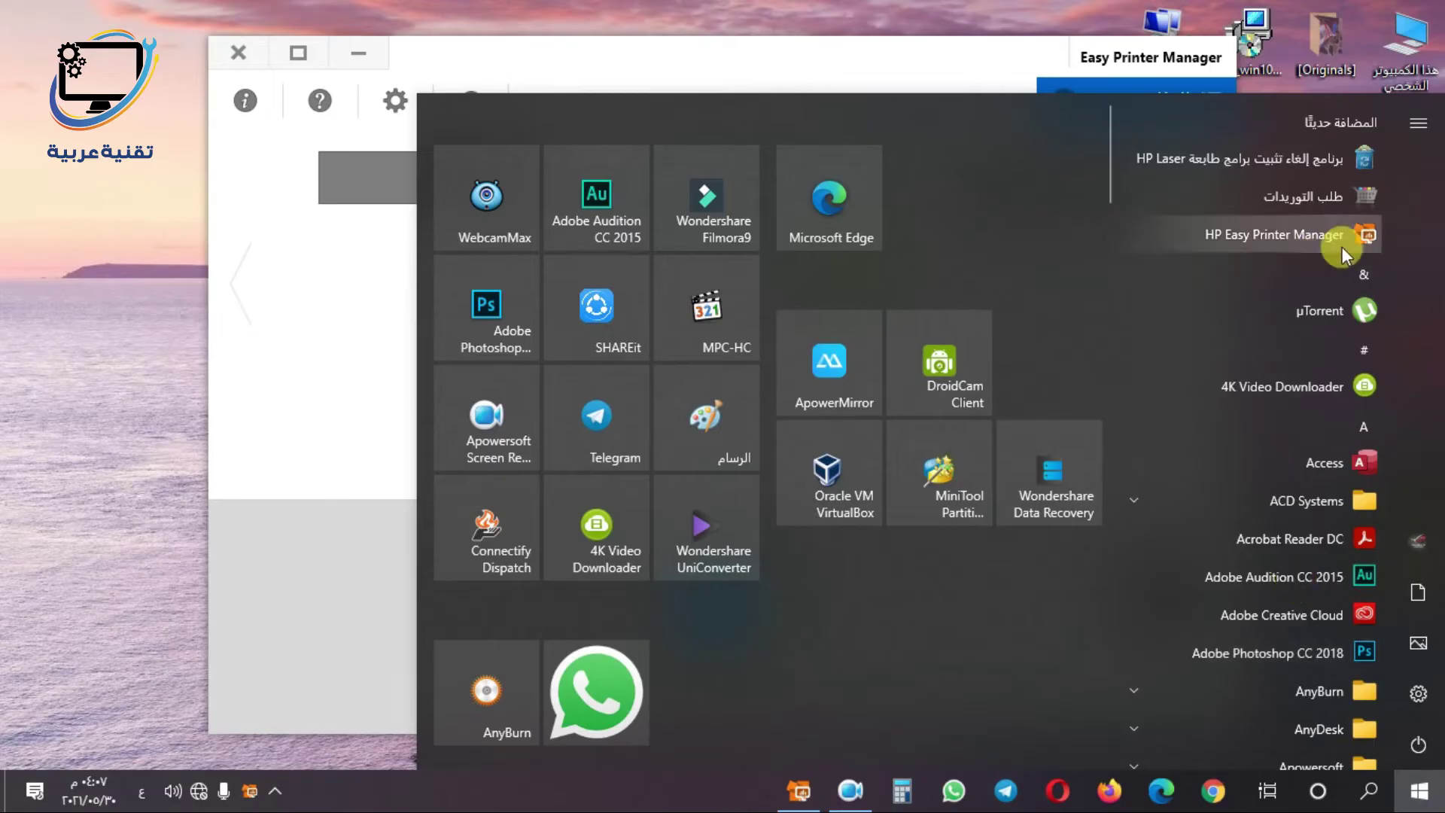
{"action": "left_click", "coordinate": [1420, 790]}
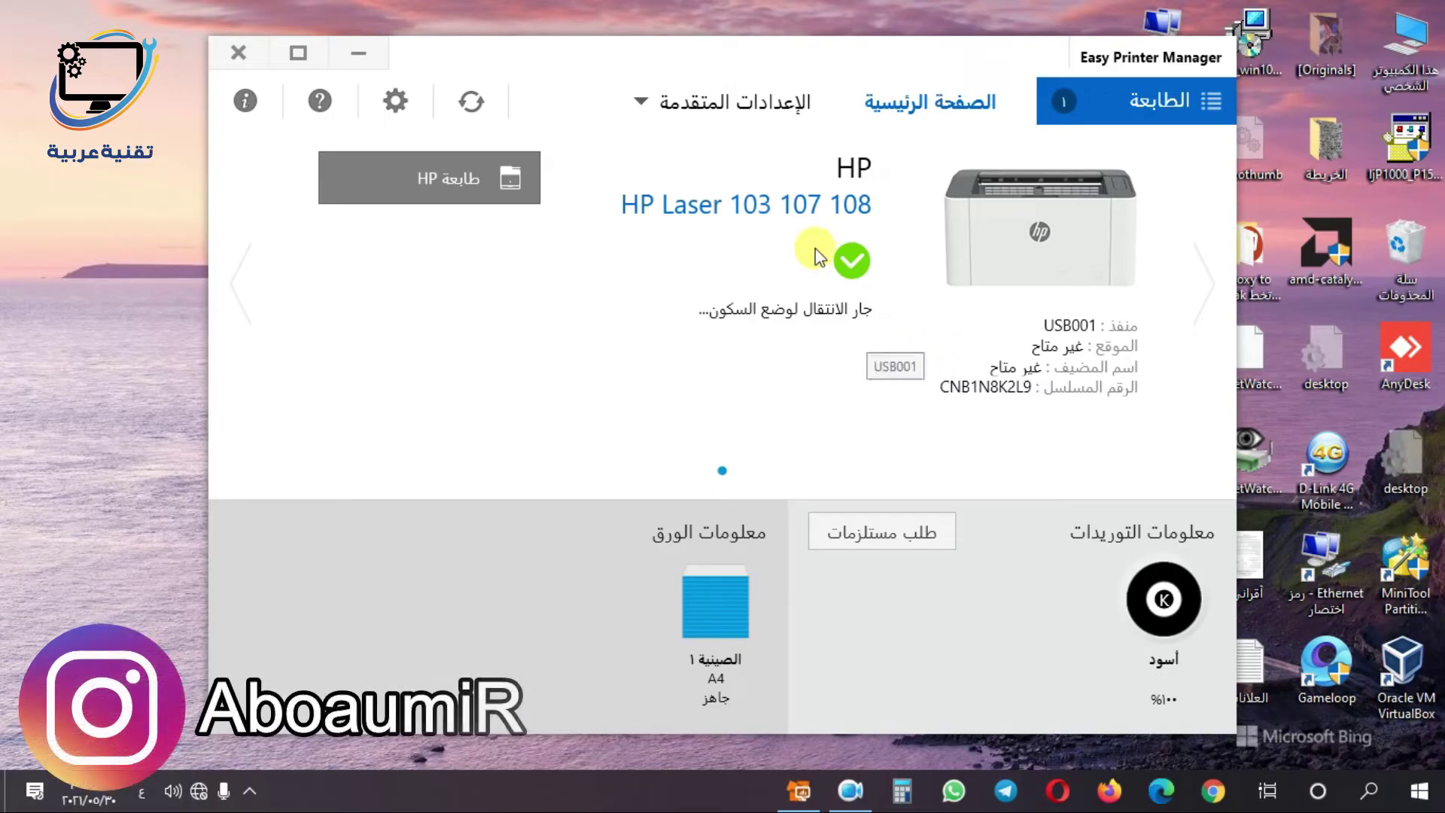
{"action": "left_click", "coordinate": [734, 106]}
- Open the printer's Network Settings page from the Device Settings menu
{"action": "left_click", "coordinate": [1149, 154]}
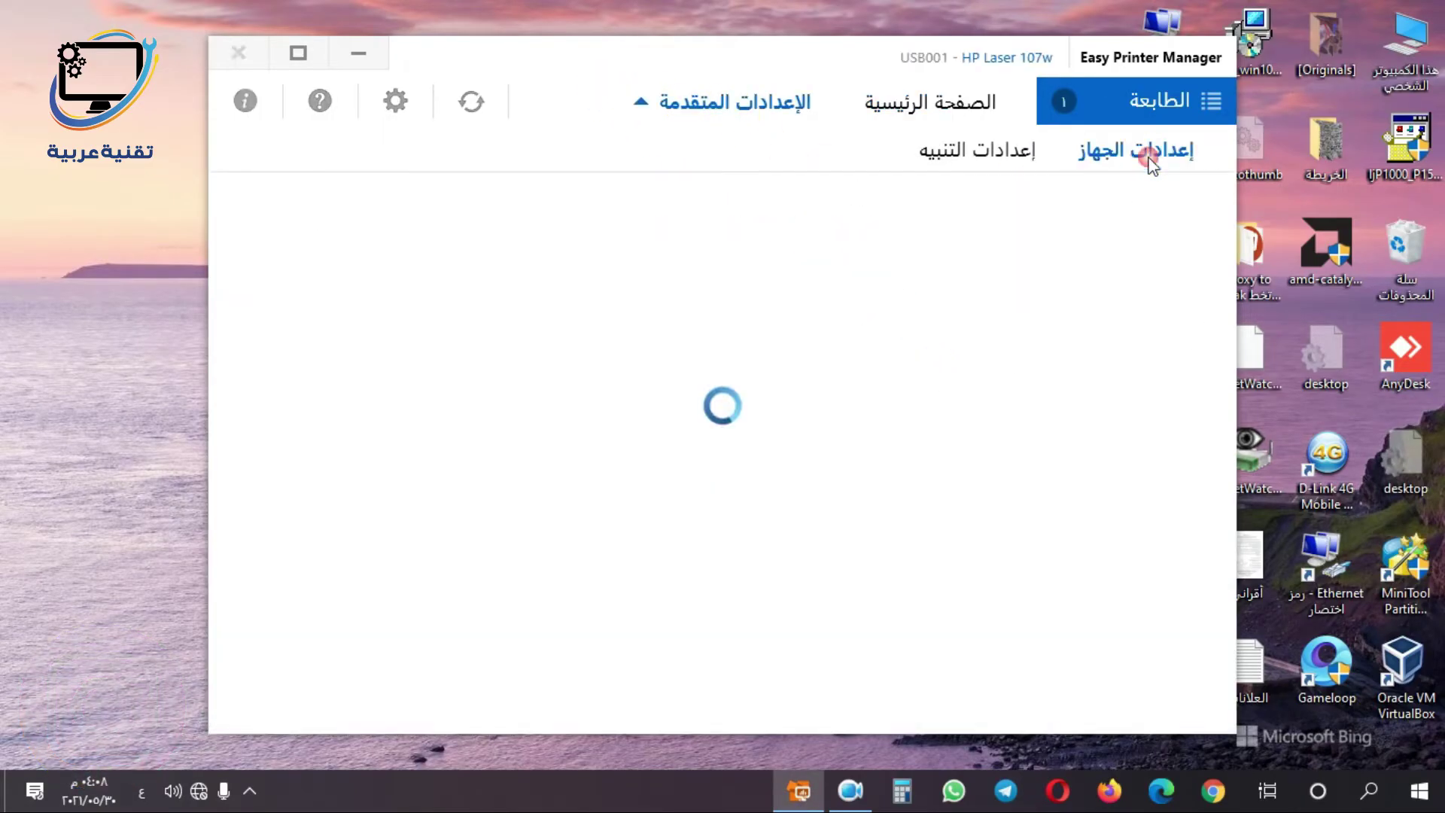
{"action": "mouse_move", "coordinate": [1121, 151]}
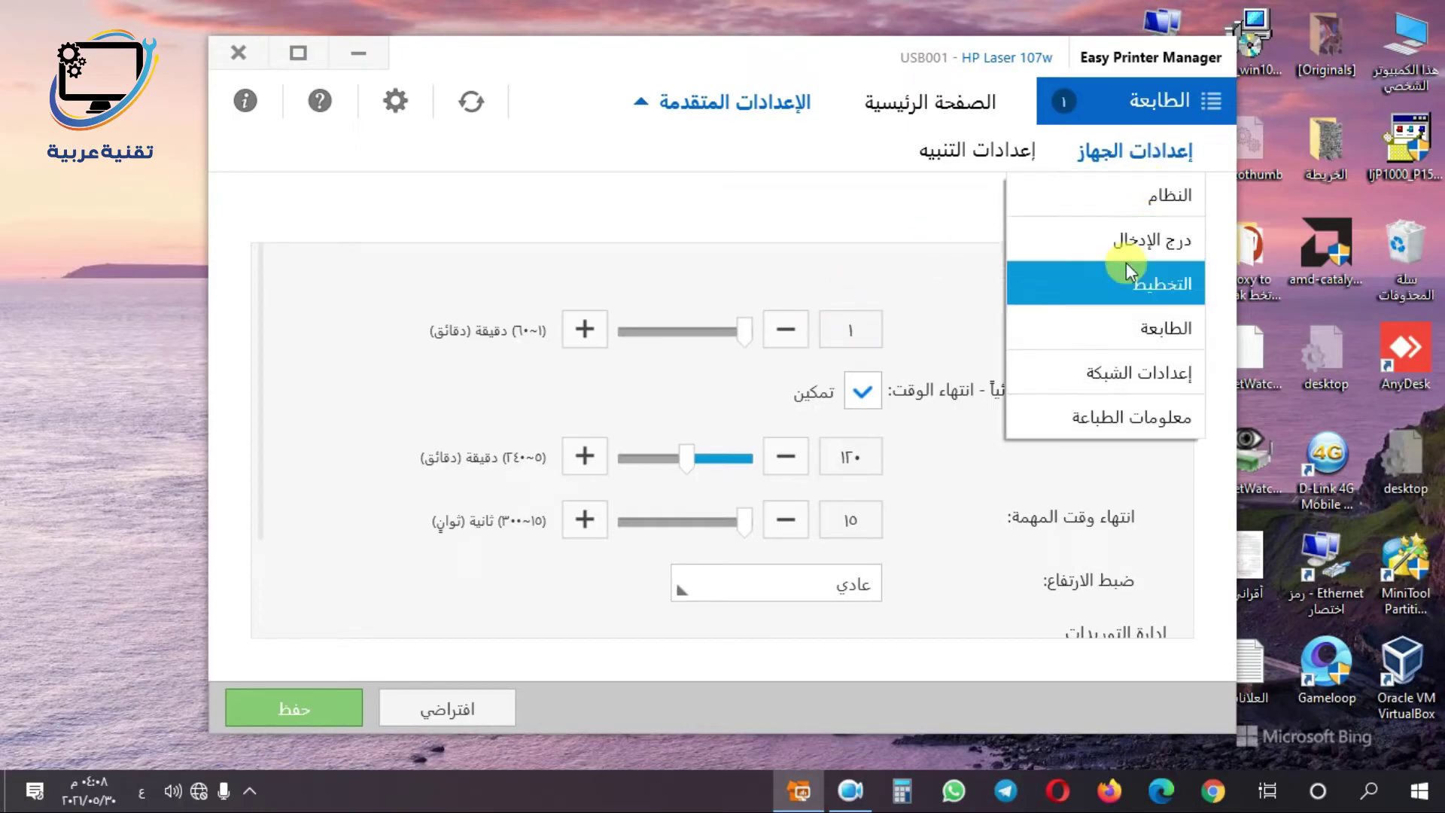
{"action": "left_click", "coordinate": [1123, 383]}
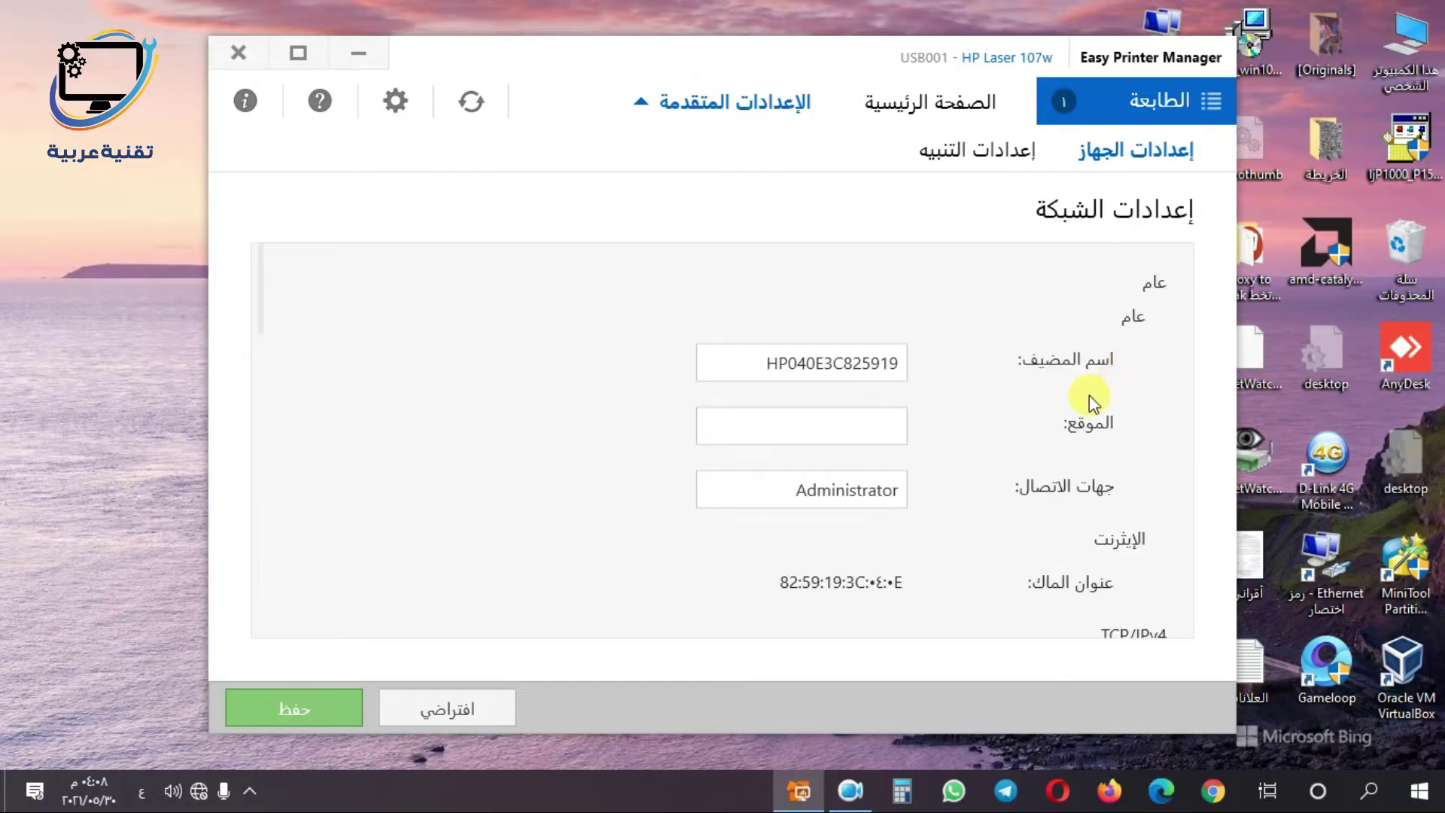
- Scroll down to the Wi-Fi section and launch the Easy Wi-Fi Settings Wizard
{"action": "scroll", "coordinate": [1077, 399], "scroll_direction": "down", "scroll_amount": 3}
{"action": "scroll", "coordinate": [1077, 399], "scroll_direction": "down", "scroll_amount": 1}
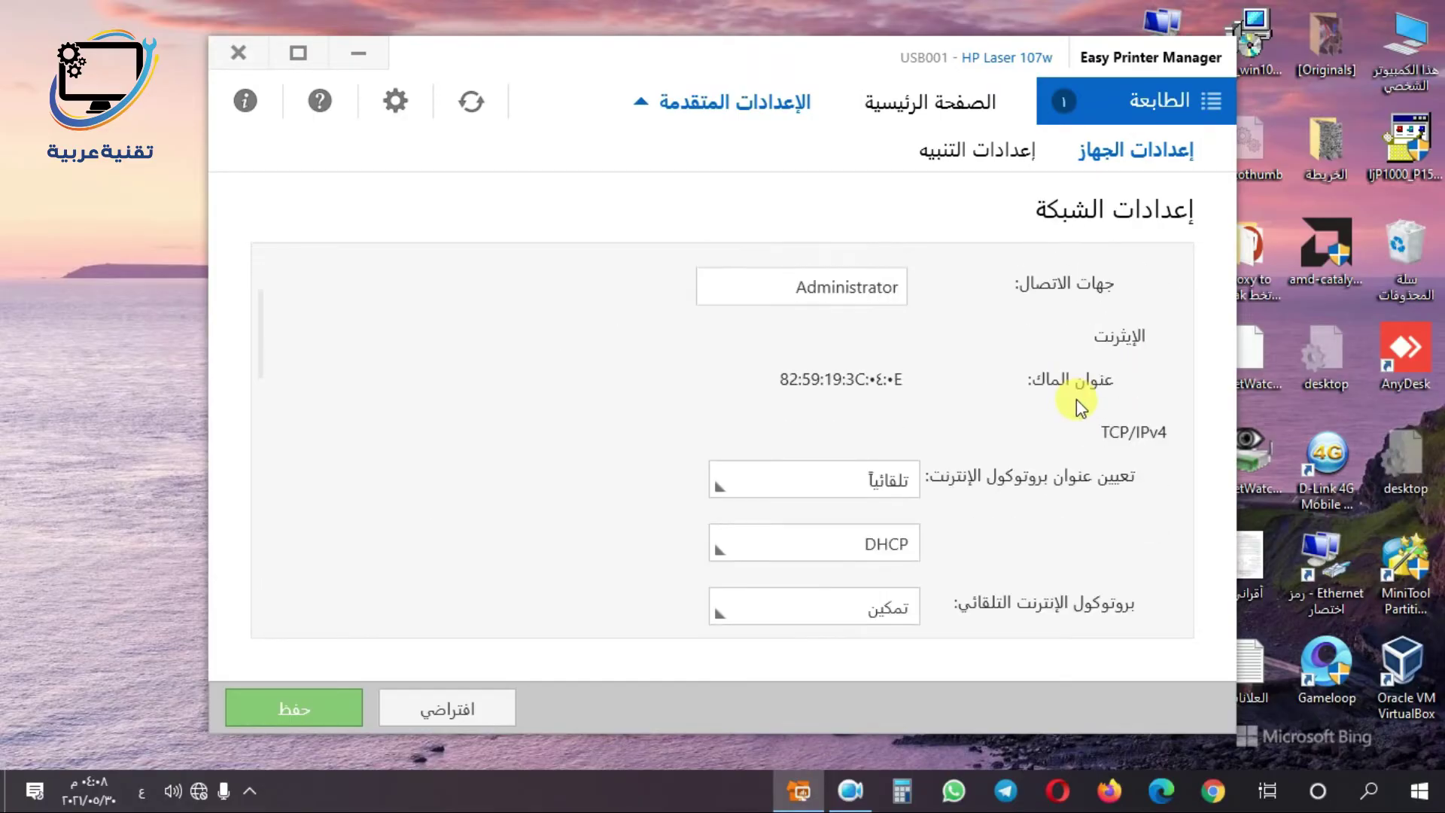
{"action": "scroll", "coordinate": [1046, 438], "scroll_direction": "down", "scroll_amount": 2}
{"action": "scroll", "coordinate": [1045, 438], "scroll_direction": "down", "scroll_amount": 6}
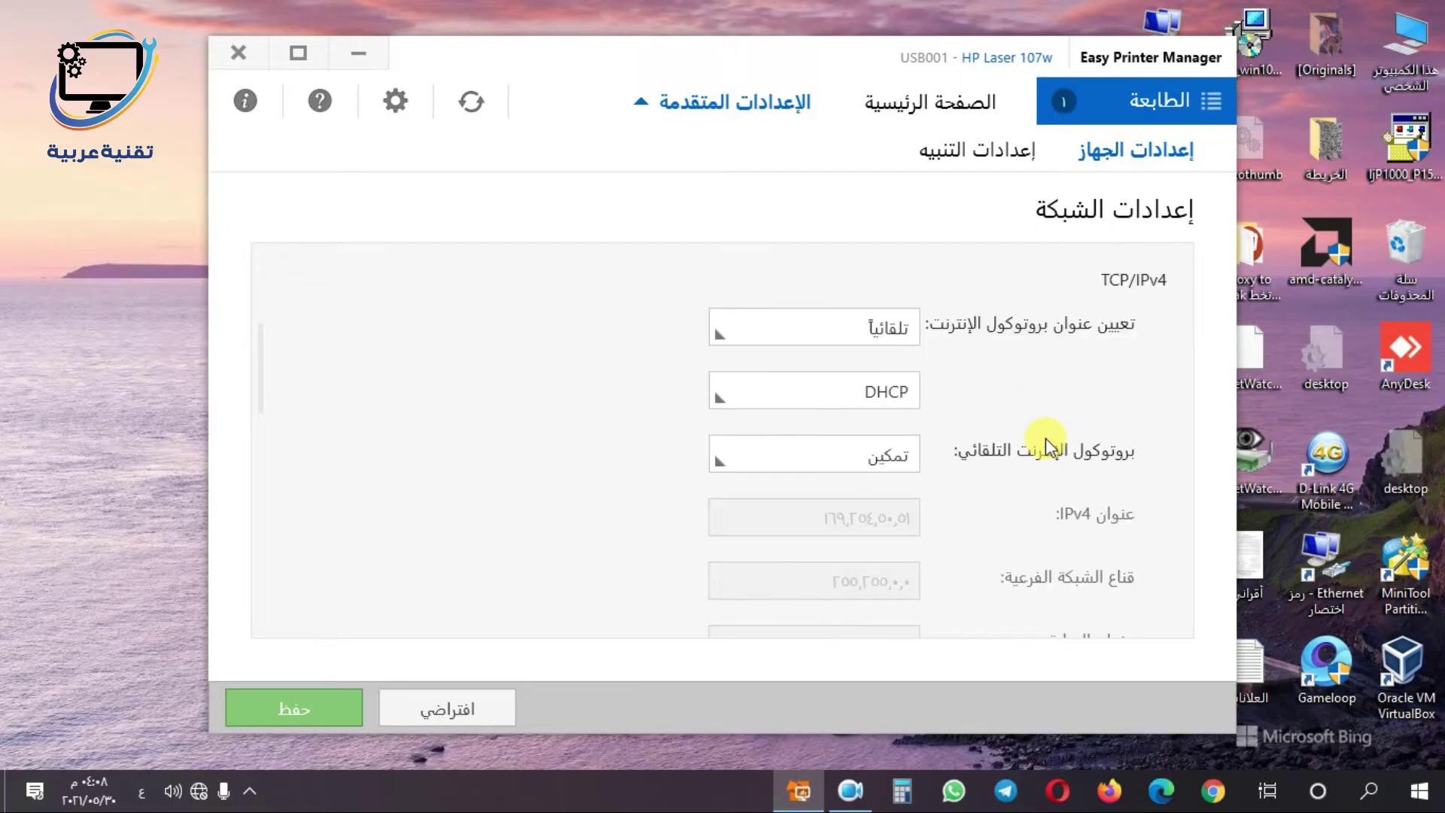
{"action": "scroll", "coordinate": [1045, 438], "scroll_direction": "down", "scroll_amount": 6}
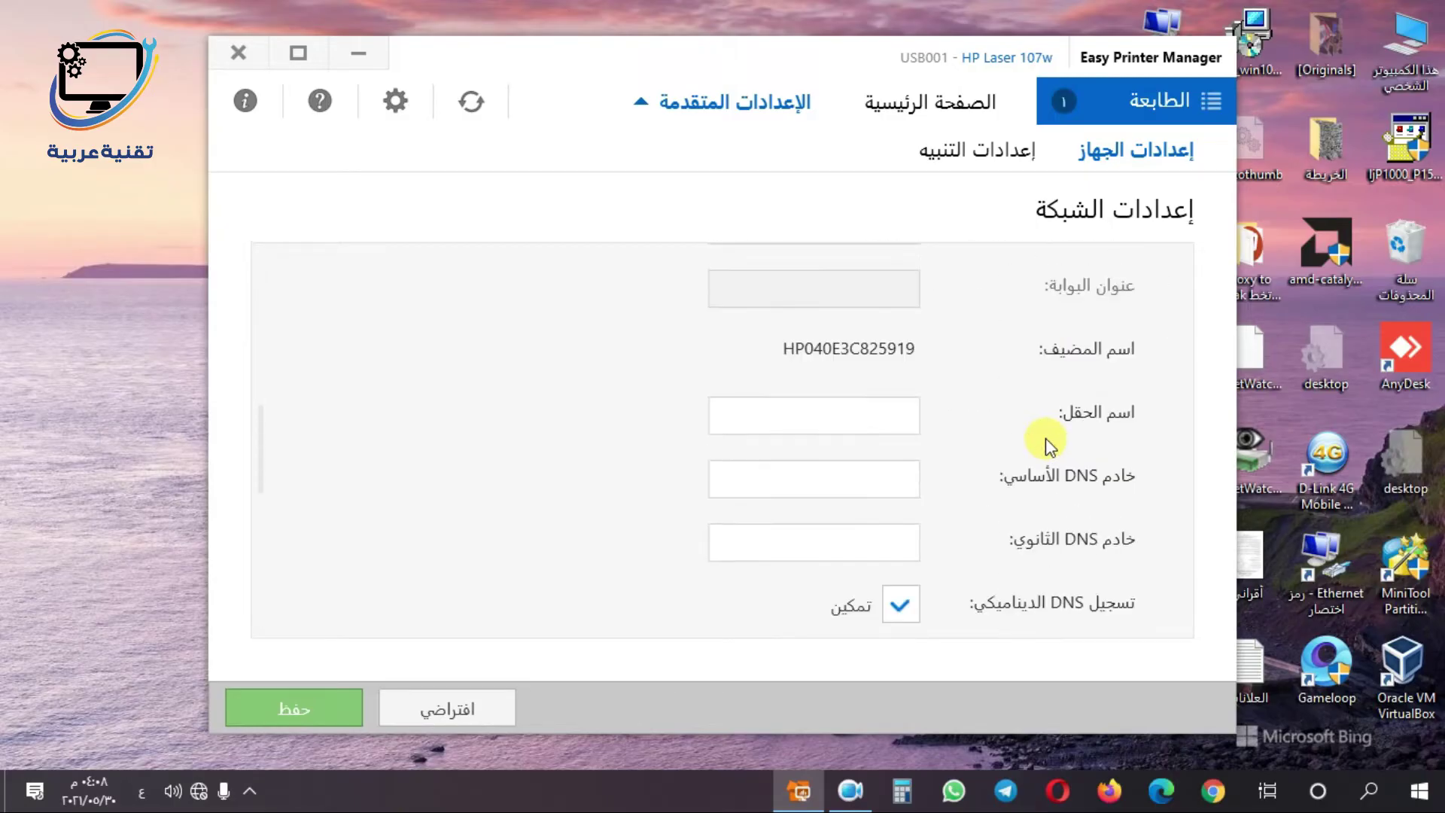
{"action": "scroll", "coordinate": [1046, 438], "scroll_direction": "down", "scroll_amount": 1}
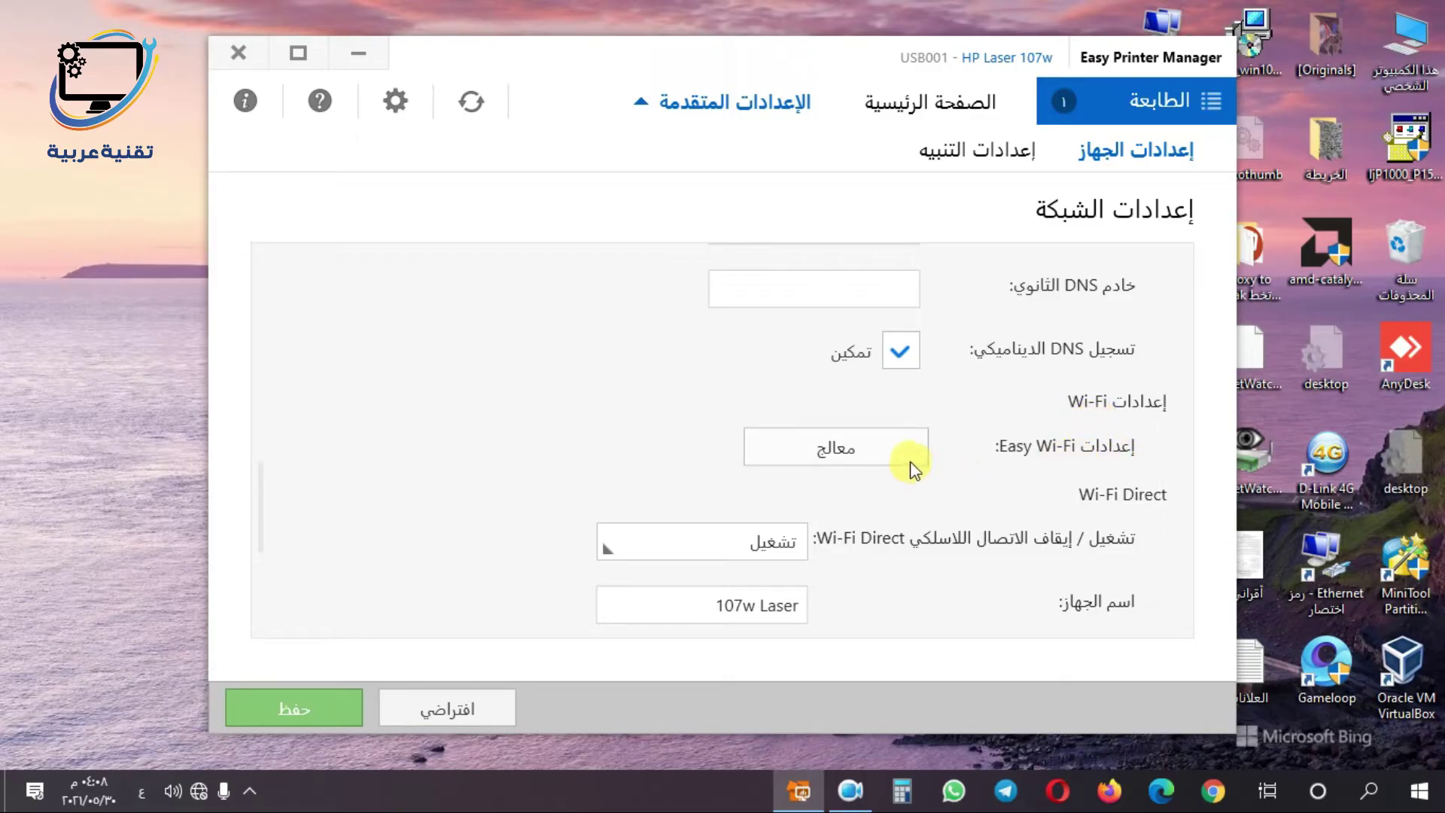
{"action": "left_click", "coordinate": [872, 459]}
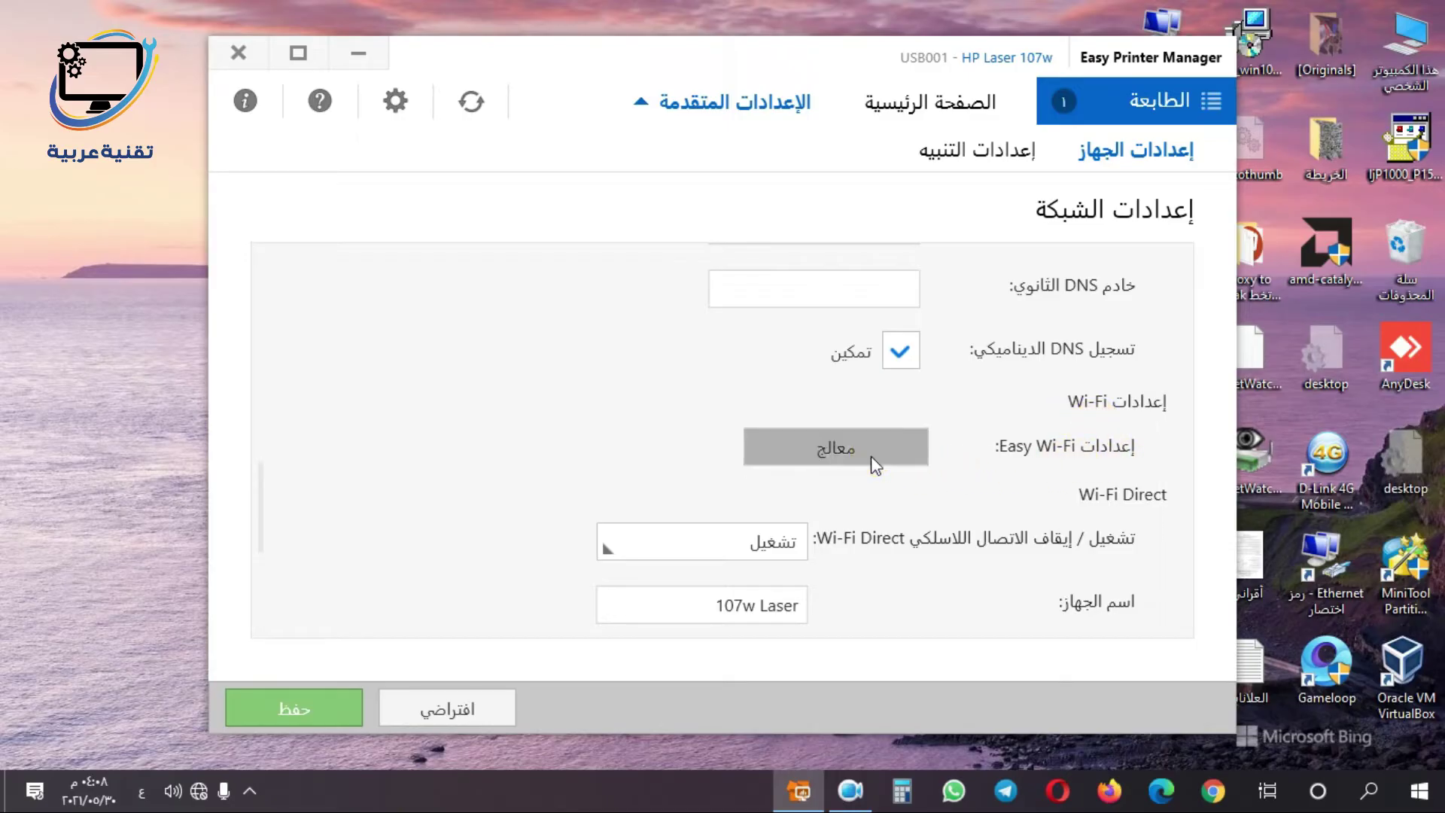
- Choose the D-Link wireless network in the wizard and enter a network password
{"action": "left_click", "coordinate": [871, 459]}
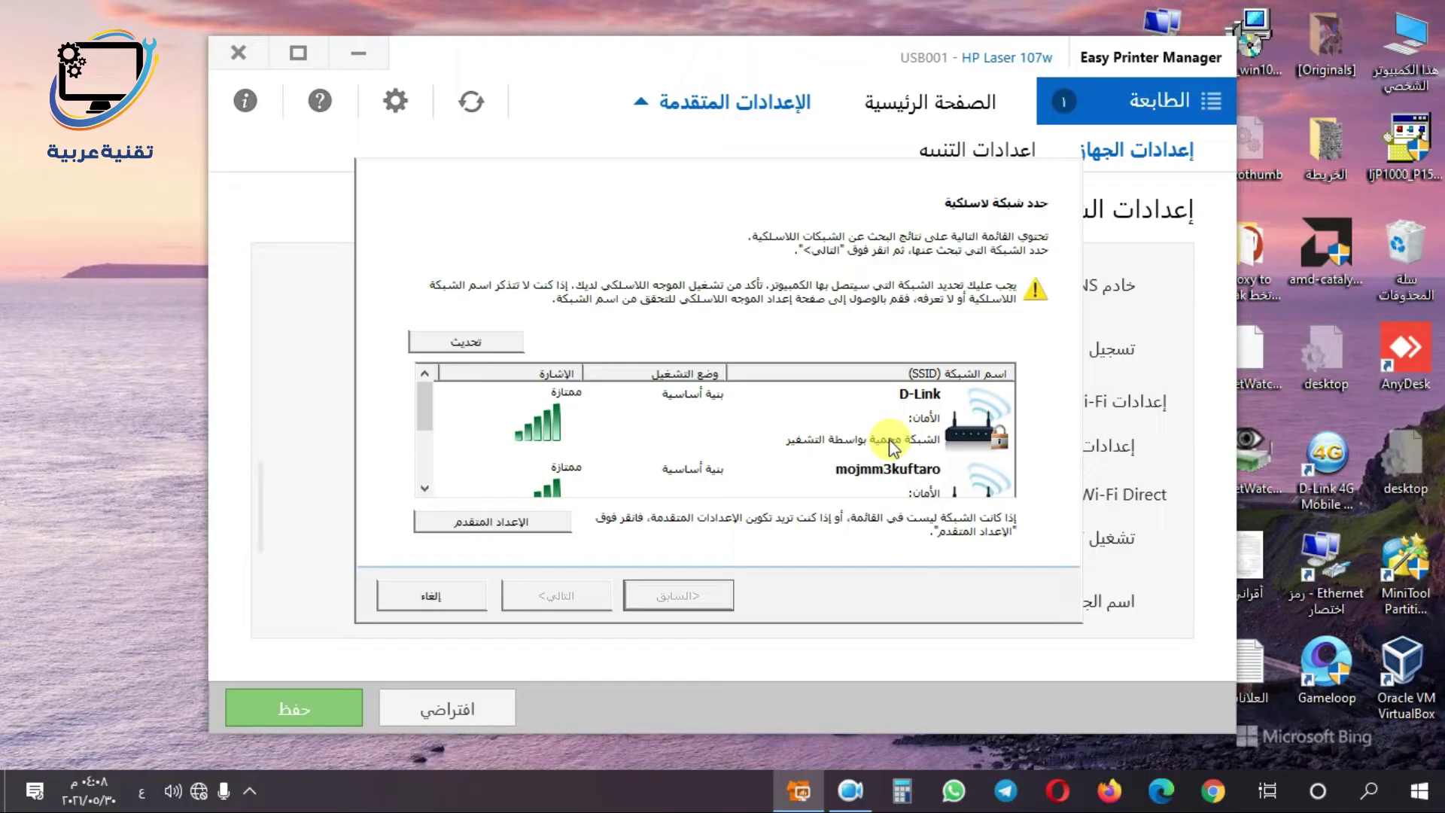
{"action": "left_click", "coordinate": [887, 423]}
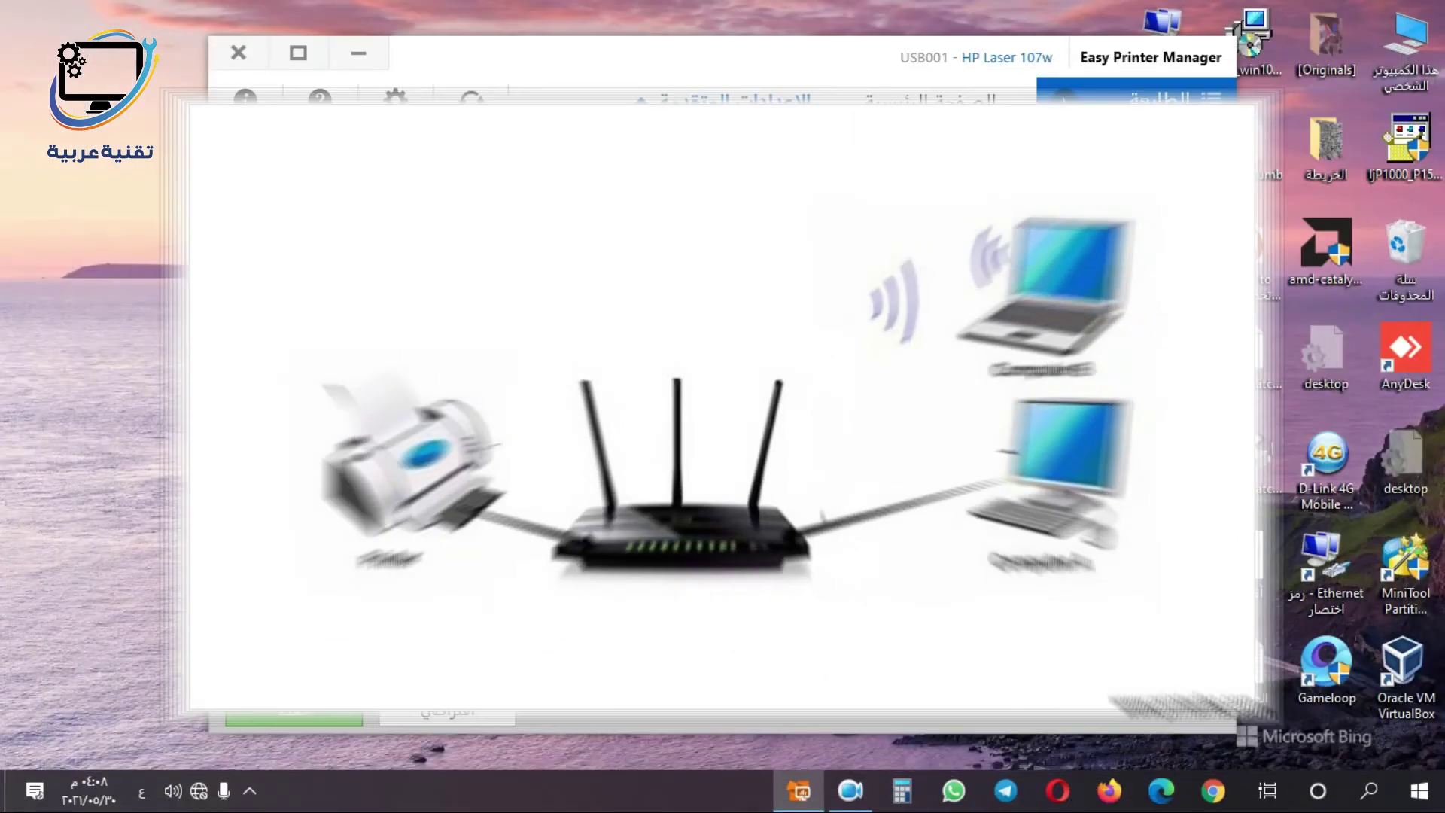
{"action": "left_click", "coordinate": [867, 420]}
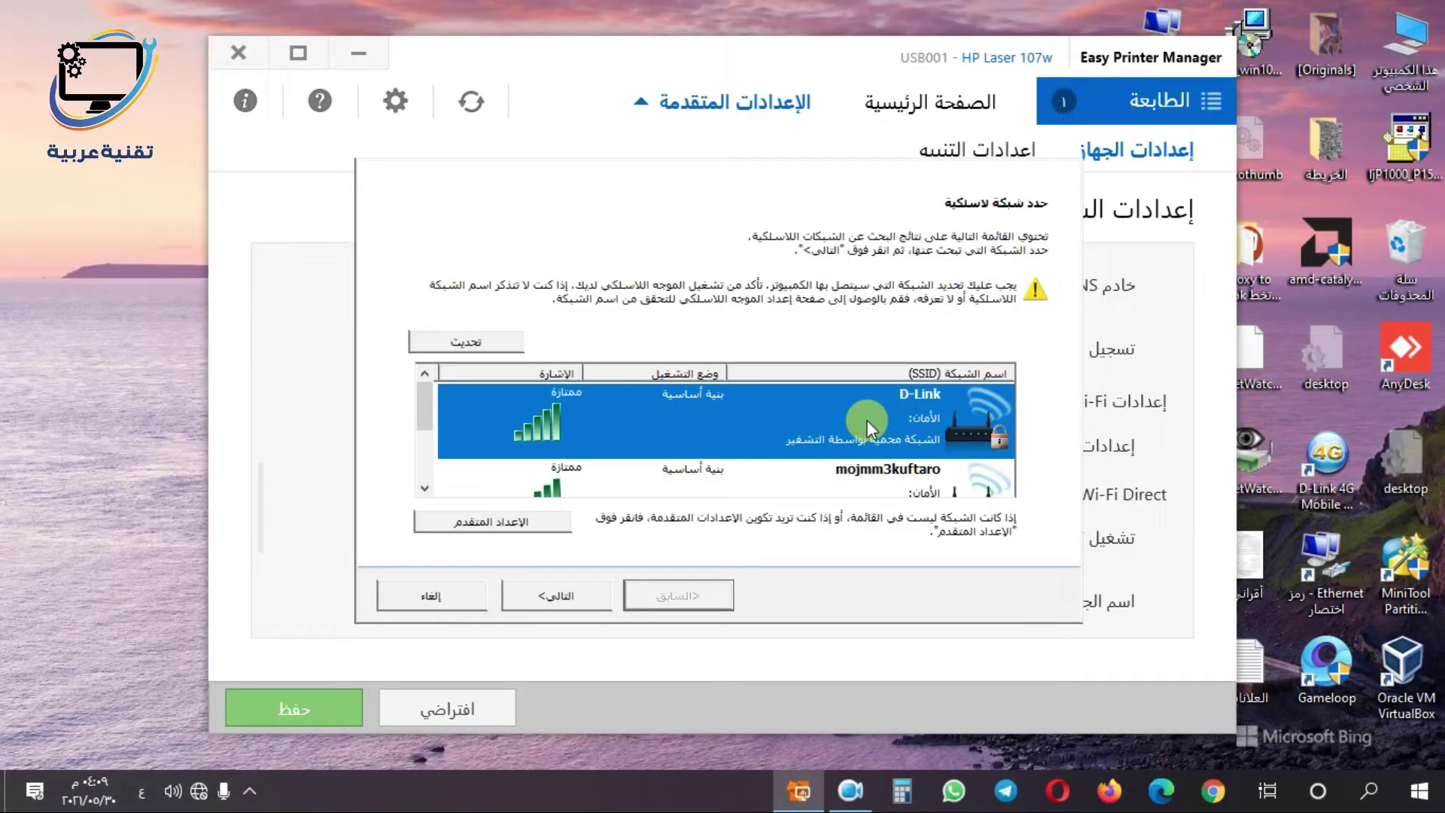
{"action": "left_click", "coordinate": [548, 598]}
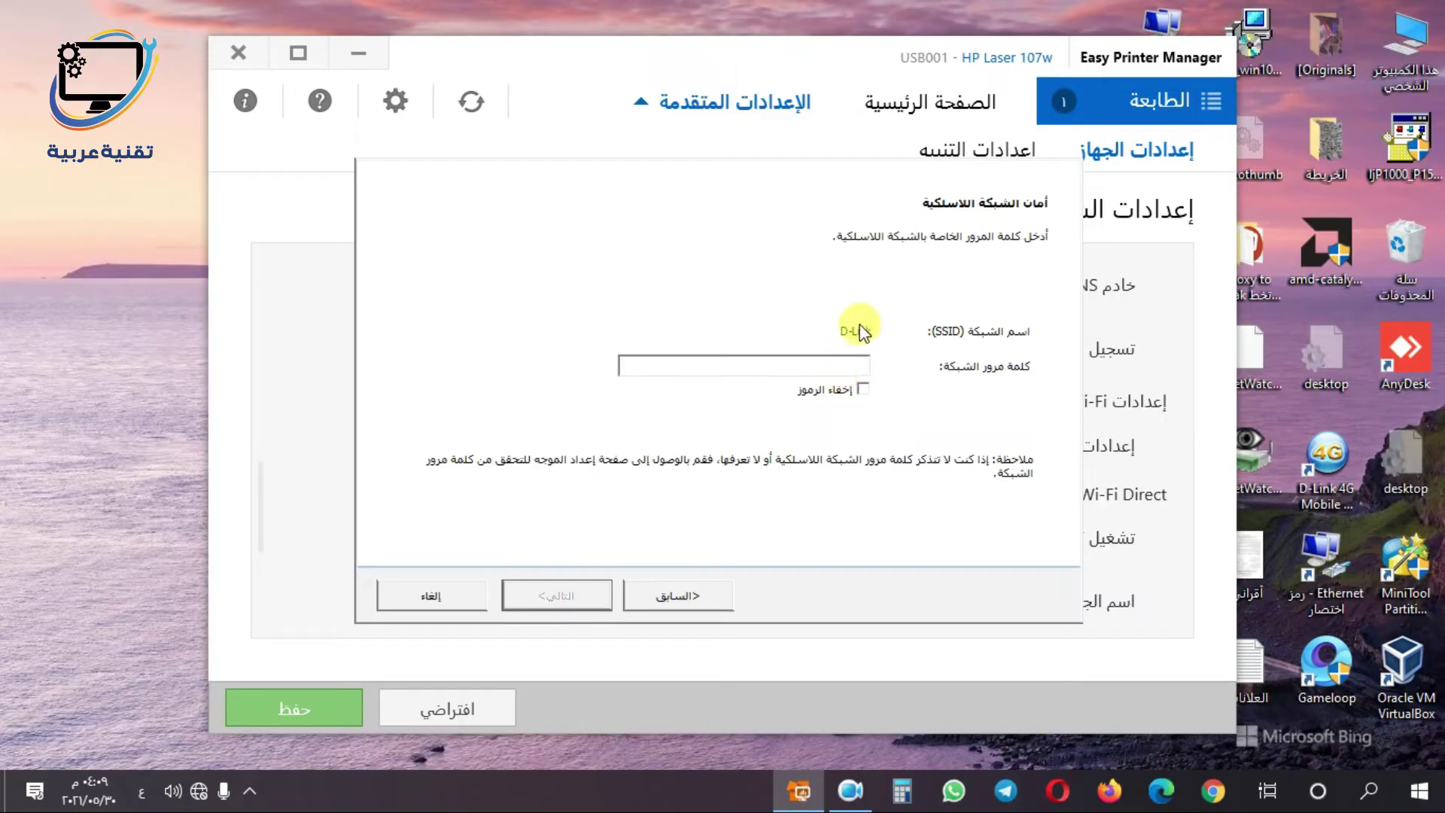
{"action": "left_click", "coordinate": [834, 367]}
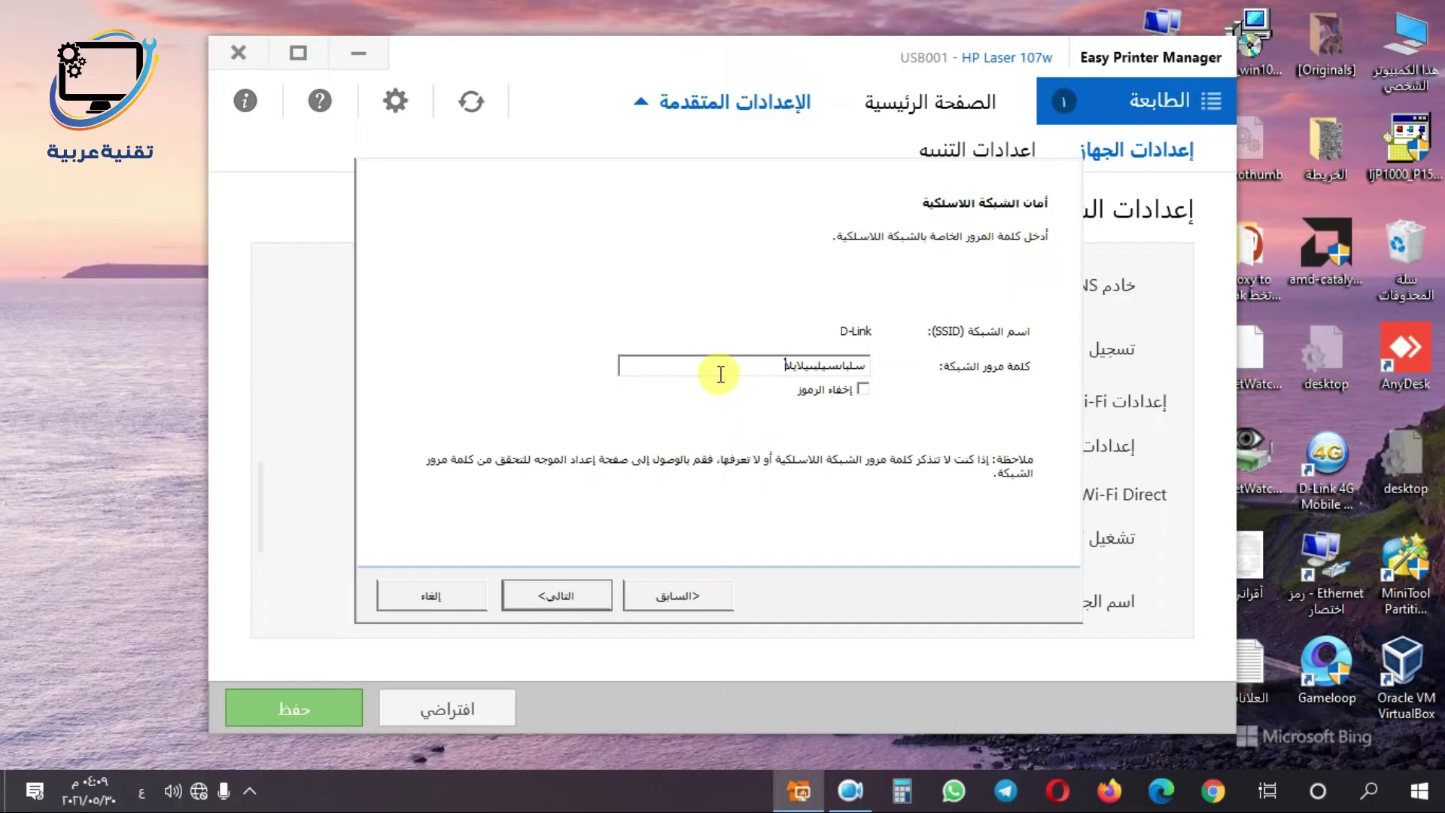
- Go back to the network list, cancel the wireless setup, and confirm with OK
{"action": "left_click", "coordinate": [713, 596]}
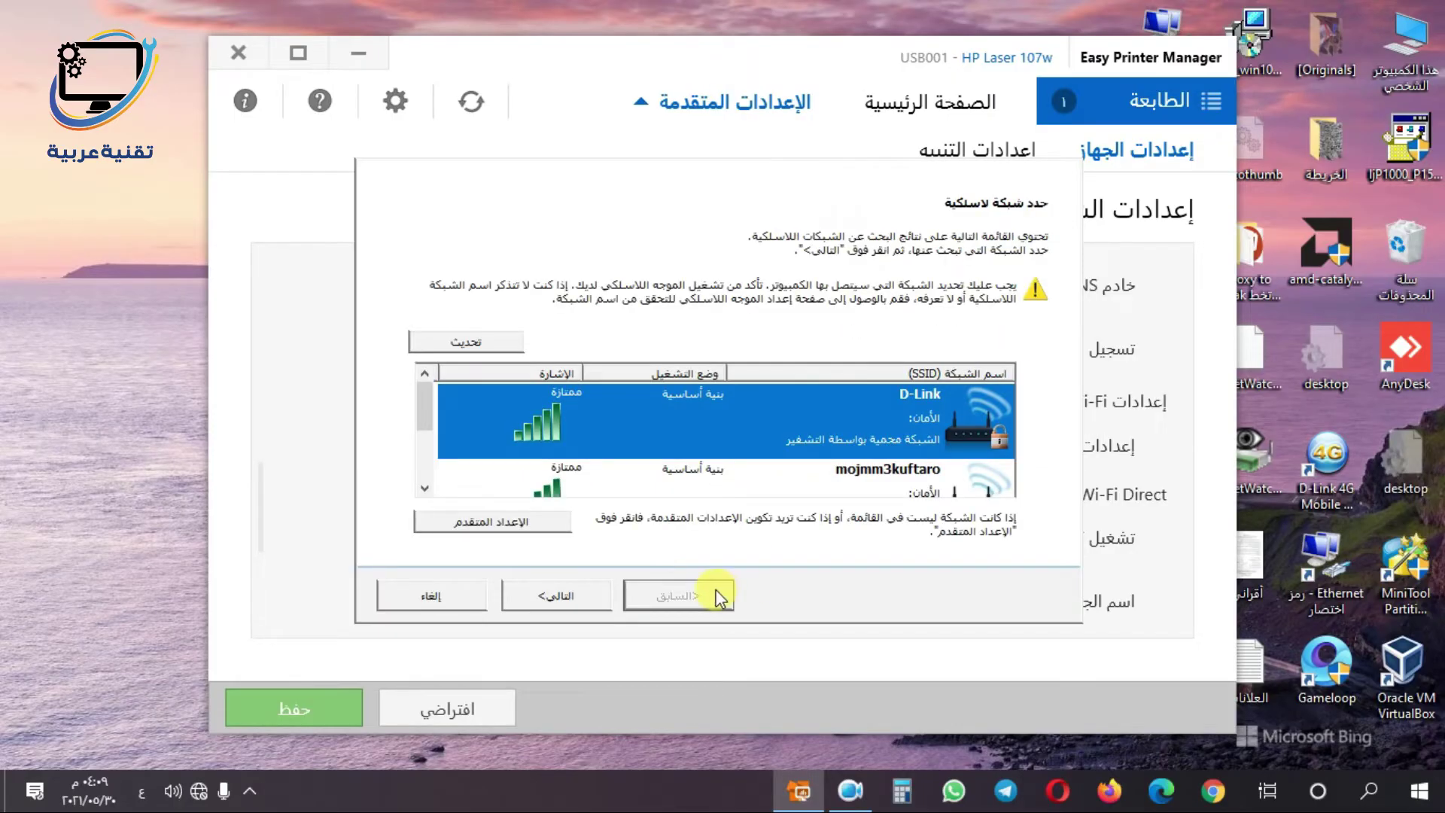
{"action": "left_click", "coordinate": [465, 599]}
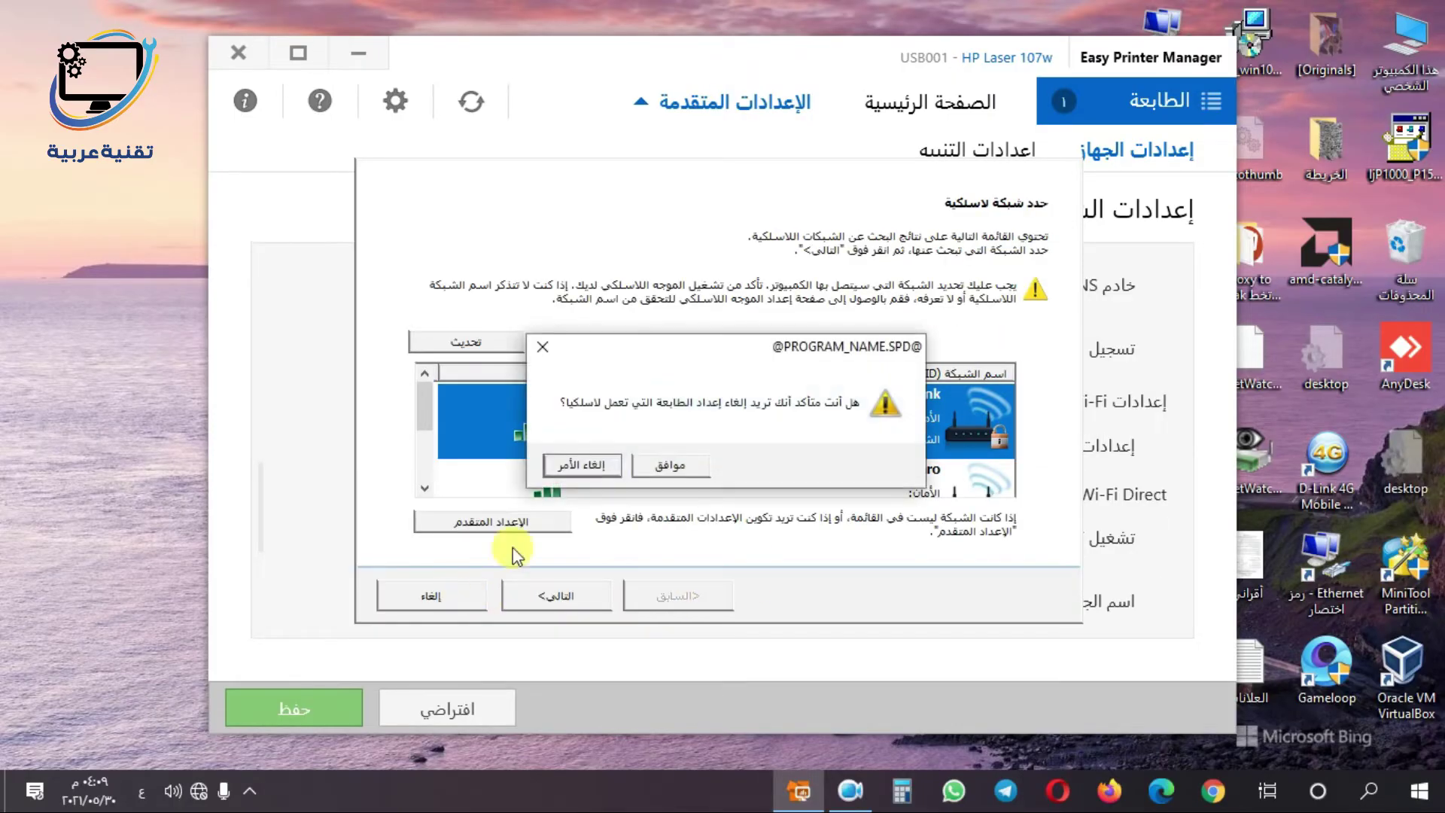
{"action": "left_click", "coordinate": [648, 473]}
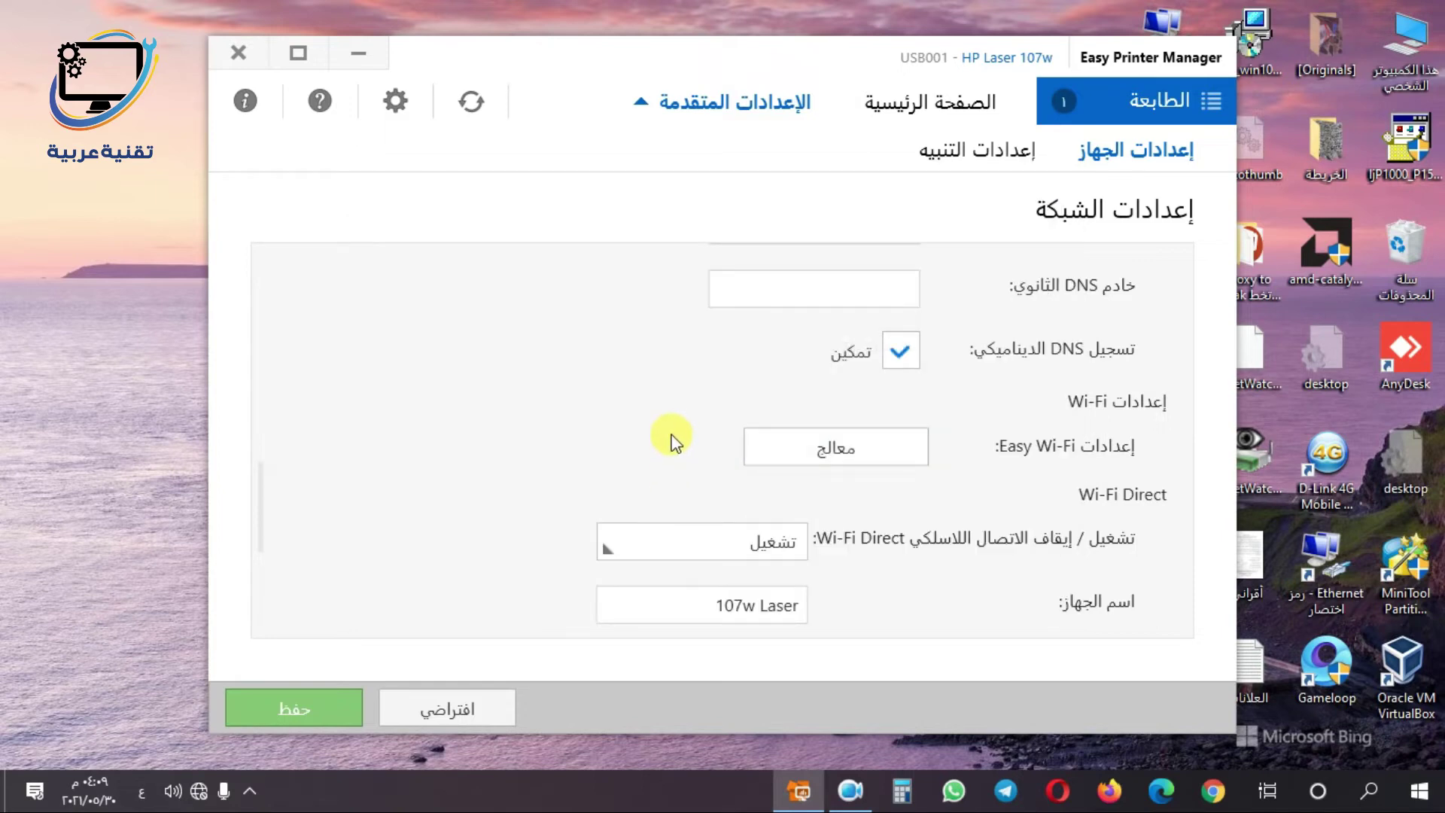
- Scroll the network settings and select, then deselect, 'Laser' in the device name 107w Laser
{"action": "scroll", "coordinate": [632, 461], "scroll_direction": "down", "scroll_amount": 3}
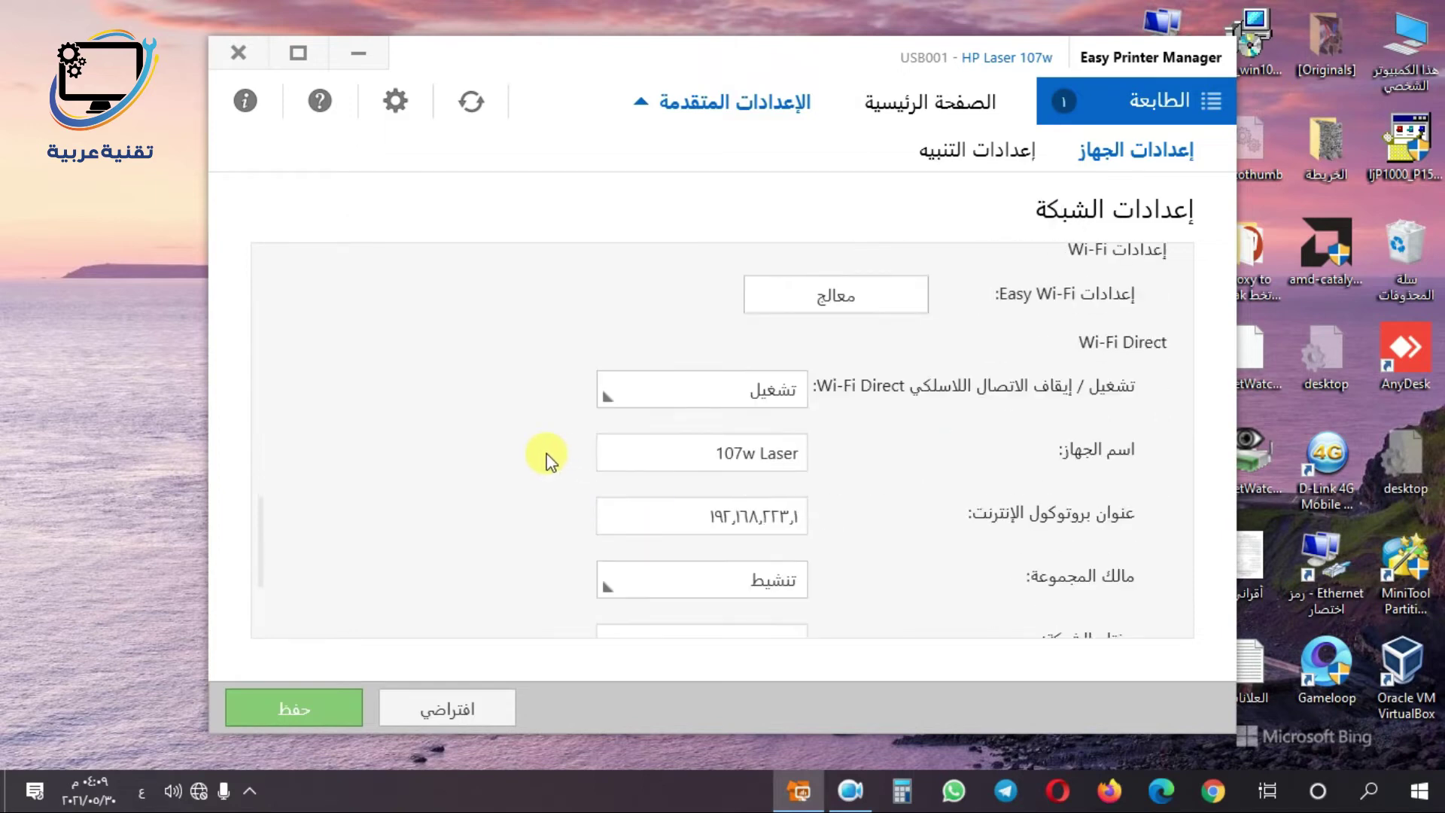
{"action": "scroll", "coordinate": [547, 457], "scroll_direction": "down", "scroll_amount": 1}
{"action": "scroll", "coordinate": [545, 456], "scroll_direction": "down", "scroll_amount": 1}
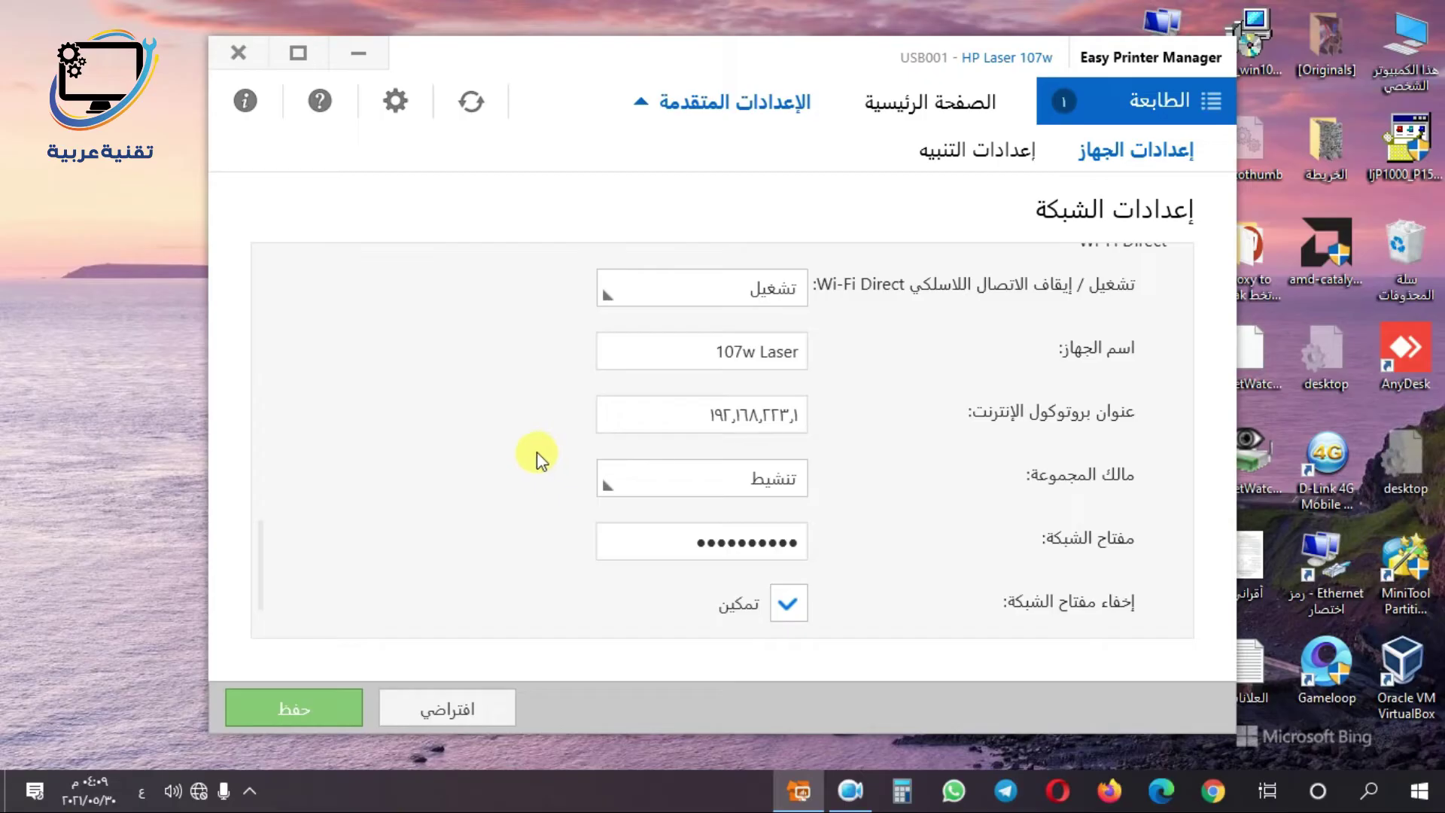
{"action": "scroll", "coordinate": [534, 451], "scroll_direction": "down", "scroll_amount": 1}
{"action": "scroll", "coordinate": [534, 451], "scroll_direction": "up", "scroll_amount": 3}
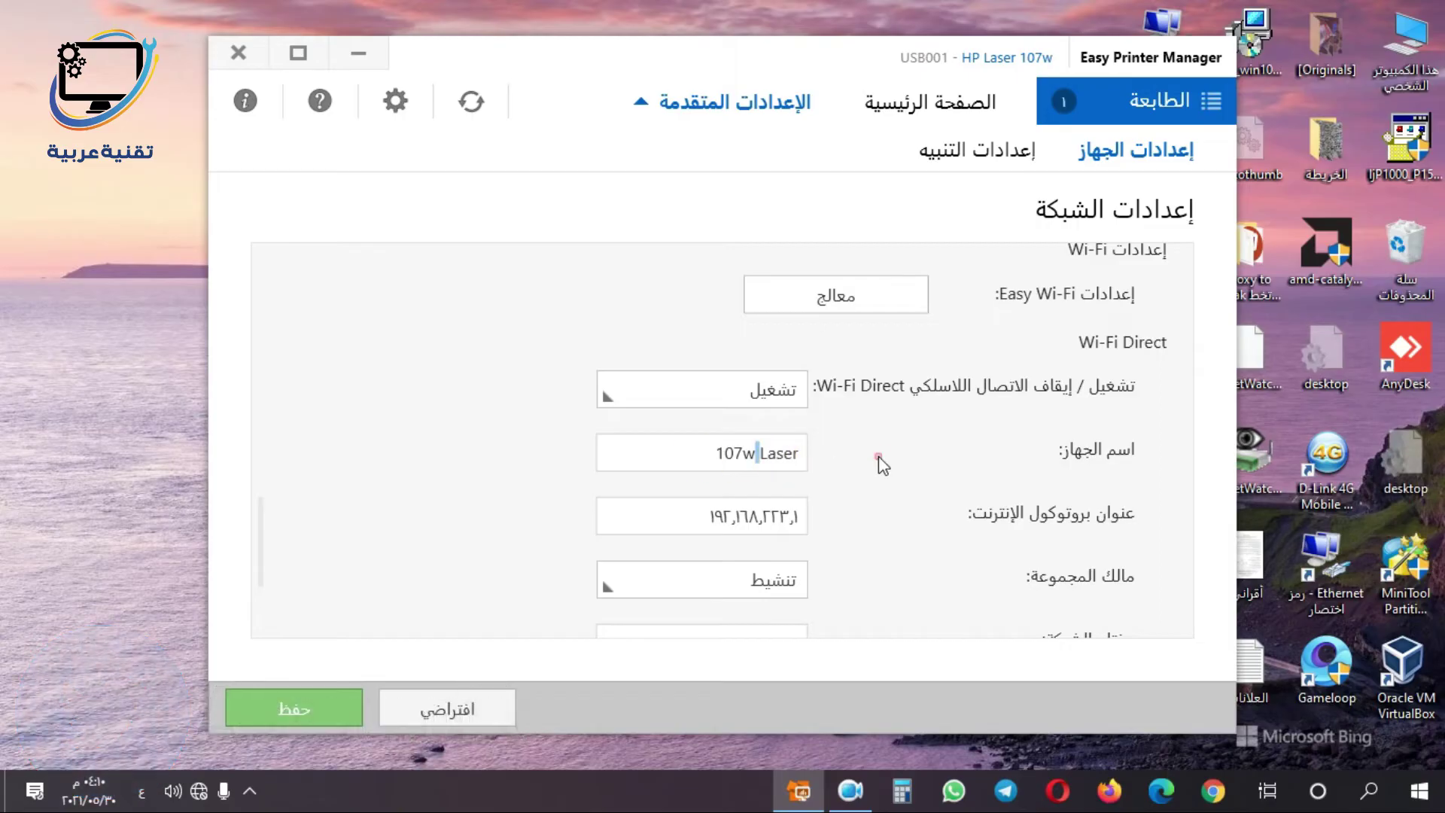
{"action": "double_click", "coordinate": [777, 451]}
{"action": "left_click", "coordinate": [777, 452]}
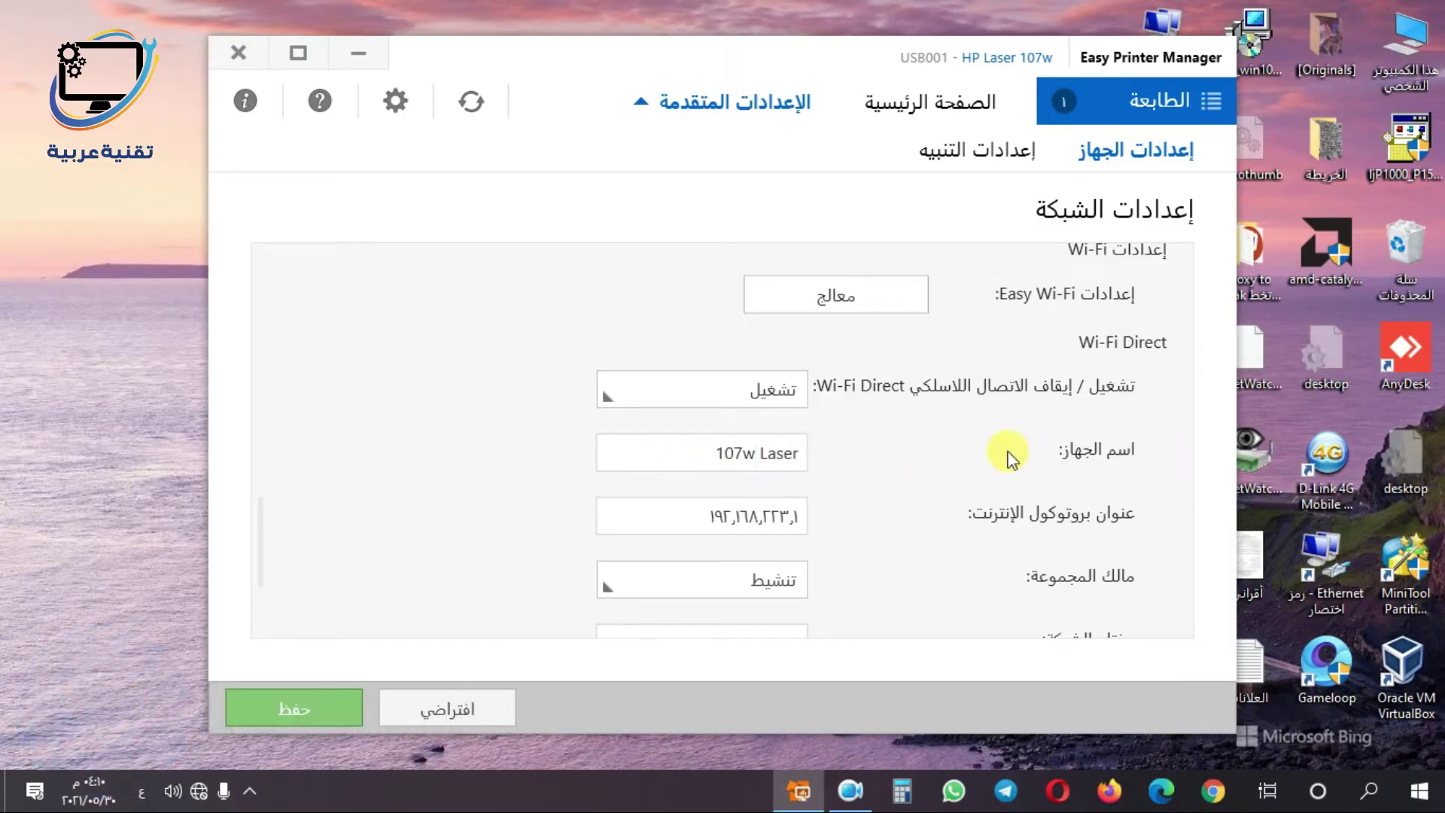
- Turn off 'Hide network key' so the Wi-Fi Direct key shows in plain text, then select it
{"action": "scroll", "coordinate": [602, 474], "scroll_direction": "down", "scroll_amount": 1}
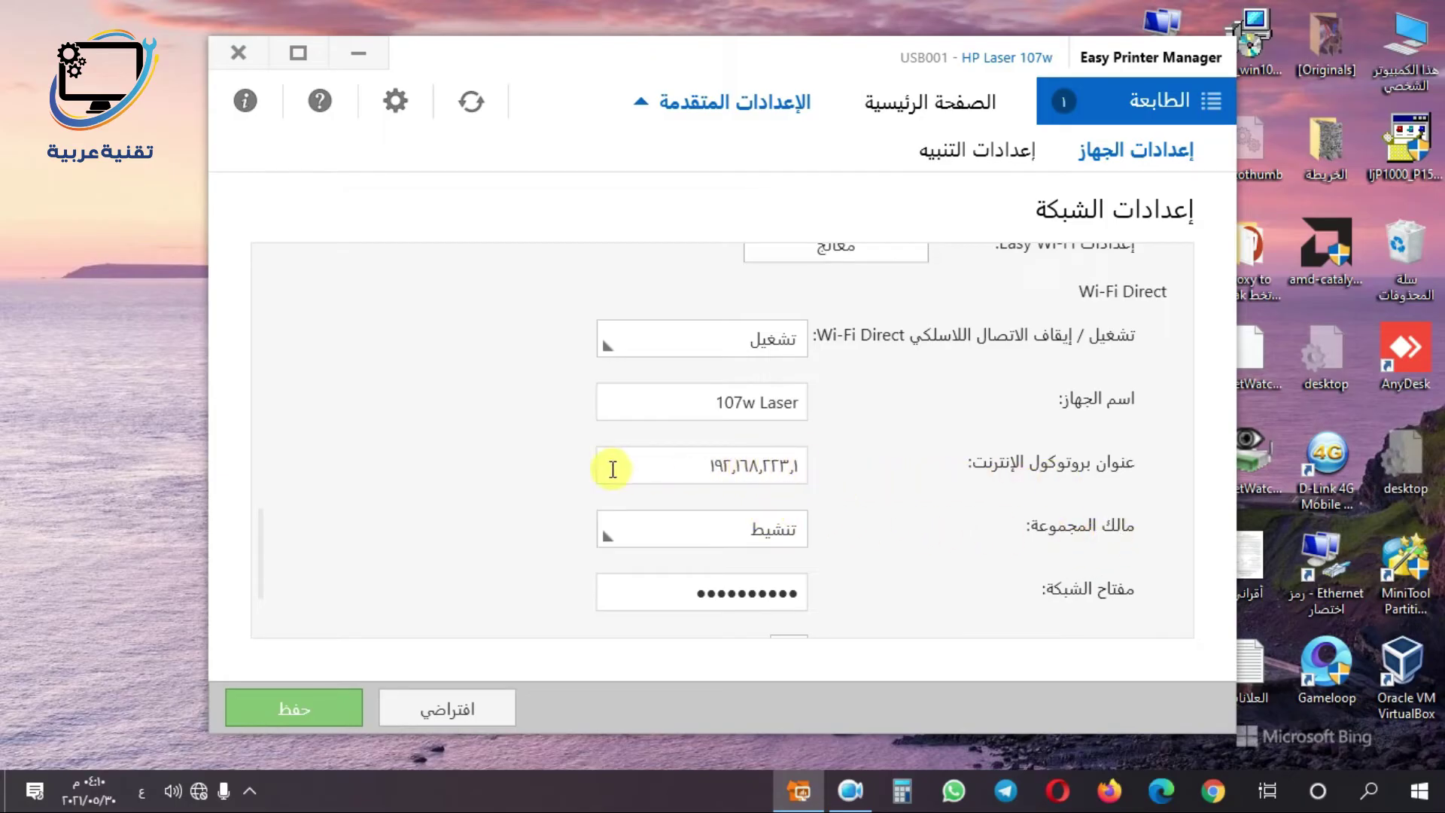
{"action": "scroll", "coordinate": [607, 469], "scroll_direction": "down", "scroll_amount": 1}
{"action": "left_click", "coordinate": [788, 607]}
{"action": "left_click", "coordinate": [788, 607]}
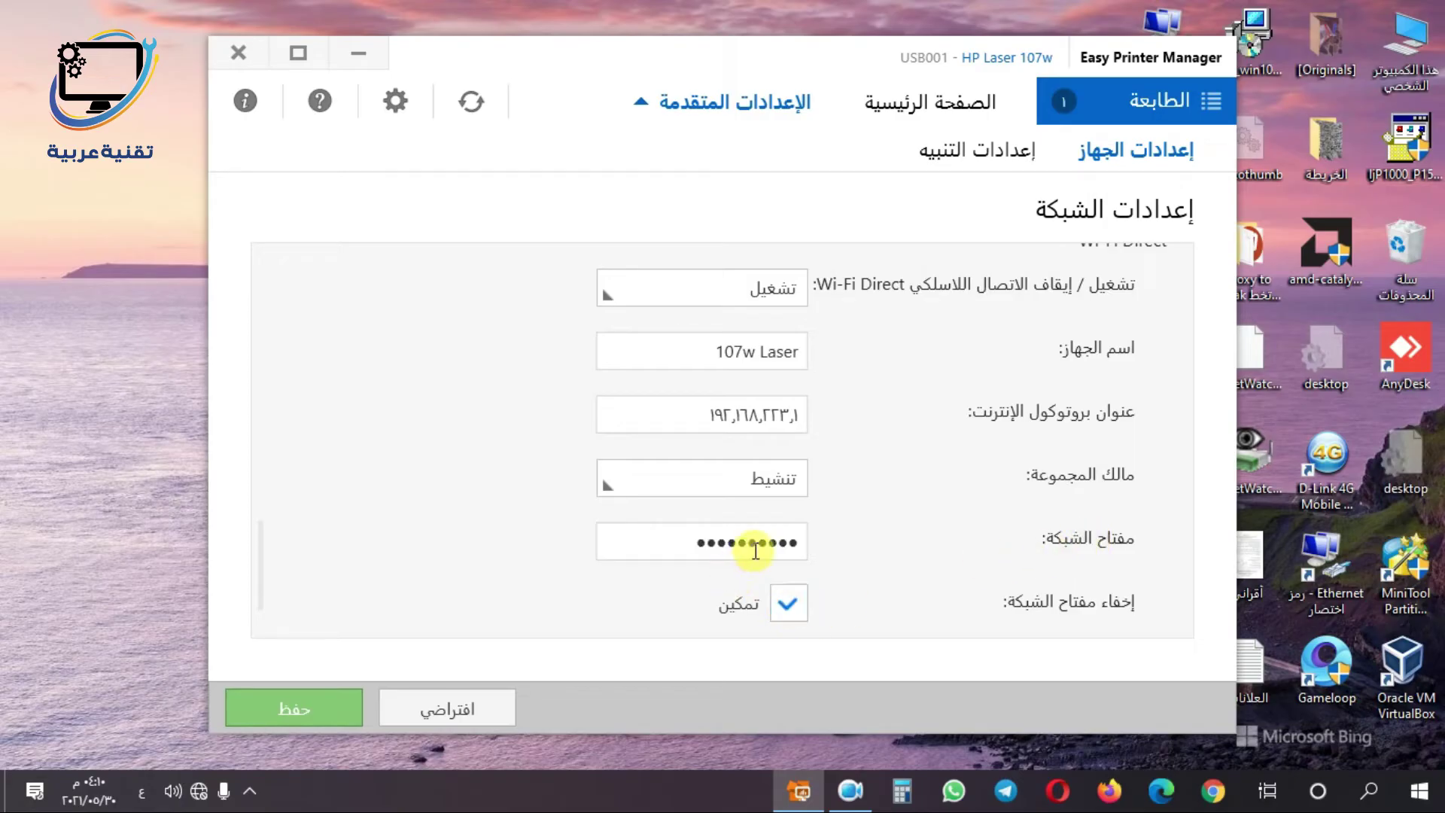
{"action": "scroll", "coordinate": [923, 514], "scroll_direction": "down", "scroll_amount": 1}
{"action": "left_click", "coordinate": [786, 555]}
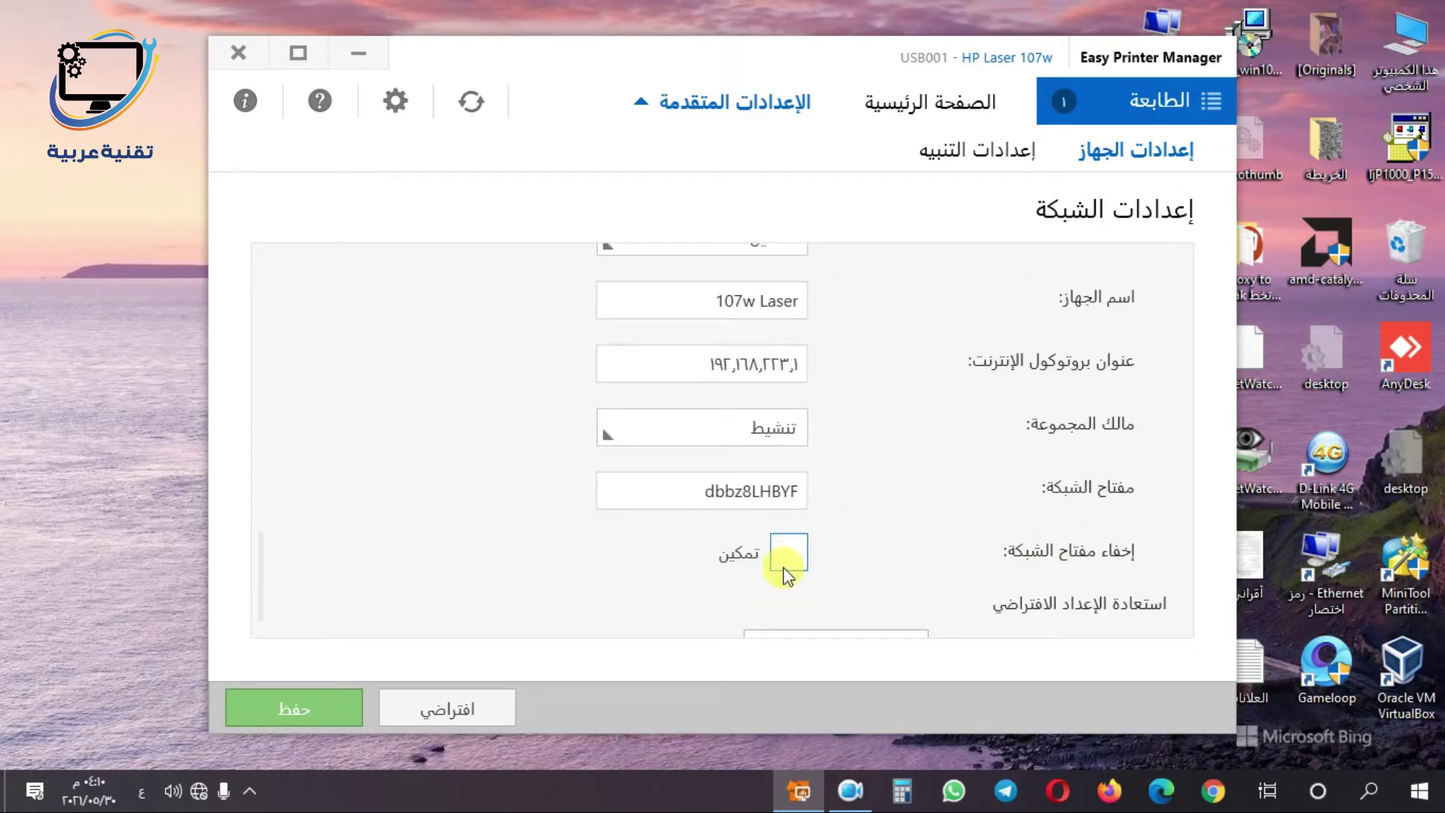
{"action": "left_click_drag", "start_coordinate": [671, 494], "coordinate": [935, 500]}
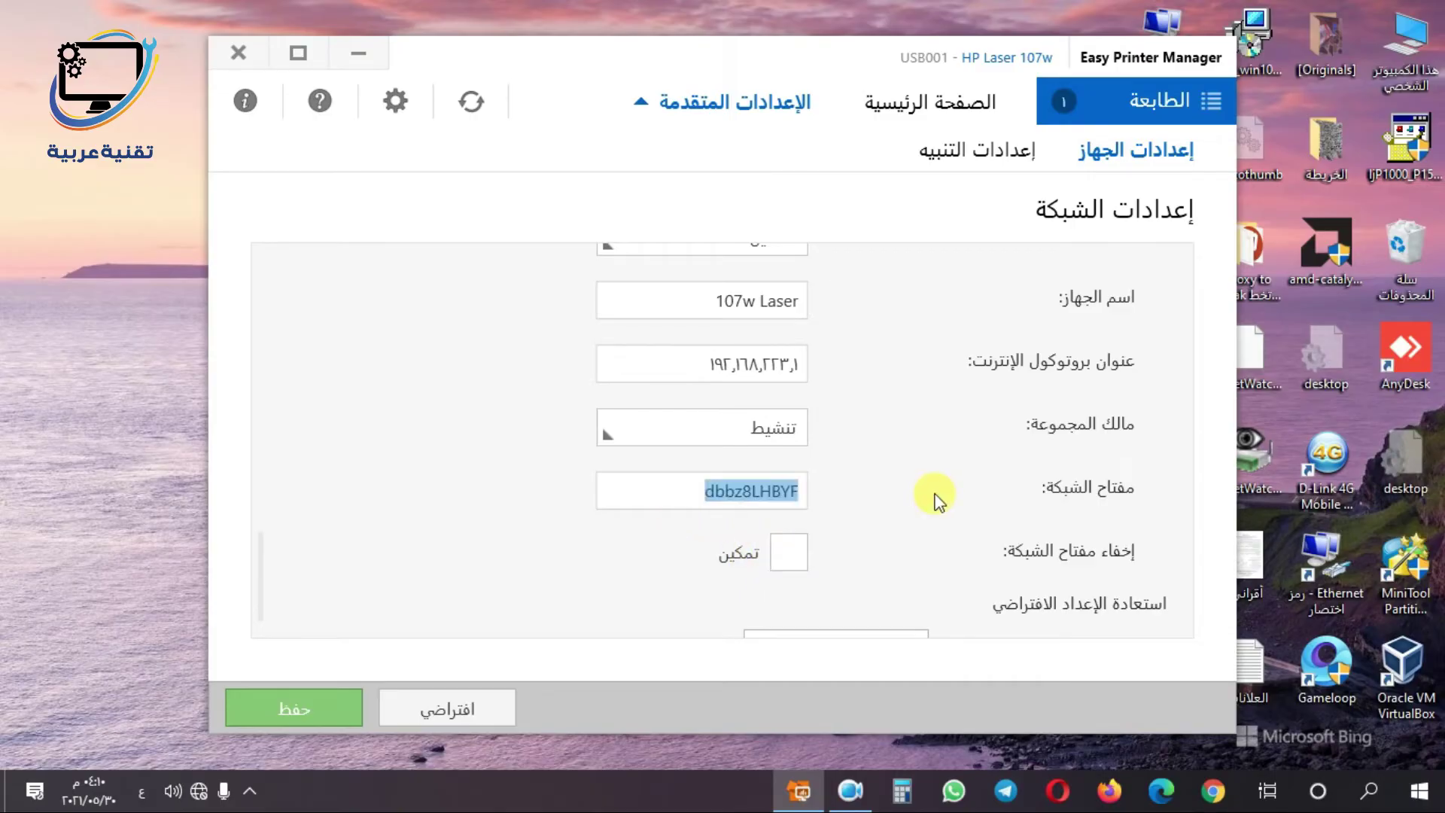
- Replace the Wi-Fi Direct network key with a new numeric key, save it, and minimise the manager
{"action": "key", "text": "BackSpace"}
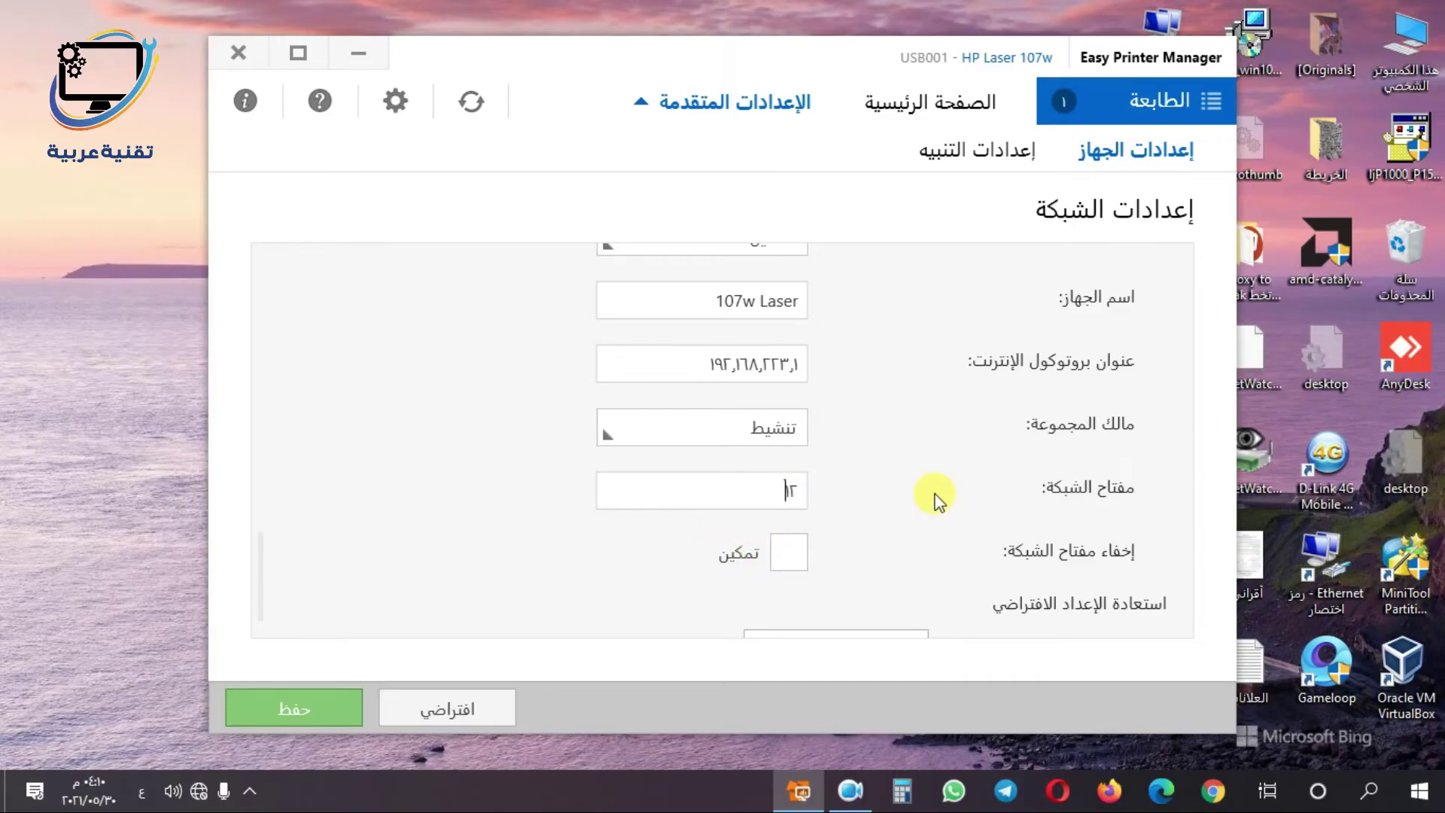
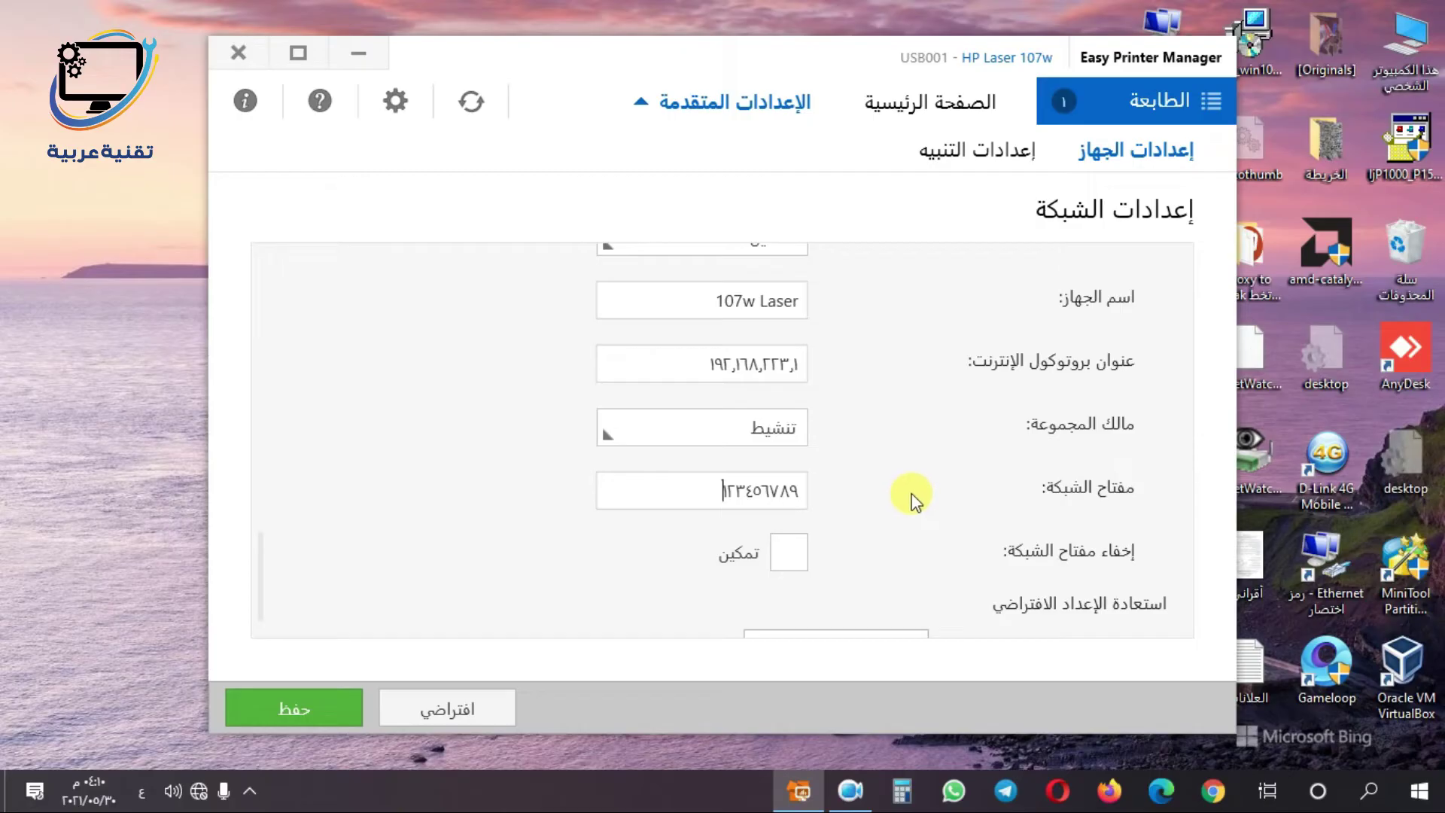
{"action": "scroll", "coordinate": [911, 499], "scroll_direction": "down", "scroll_amount": 1}
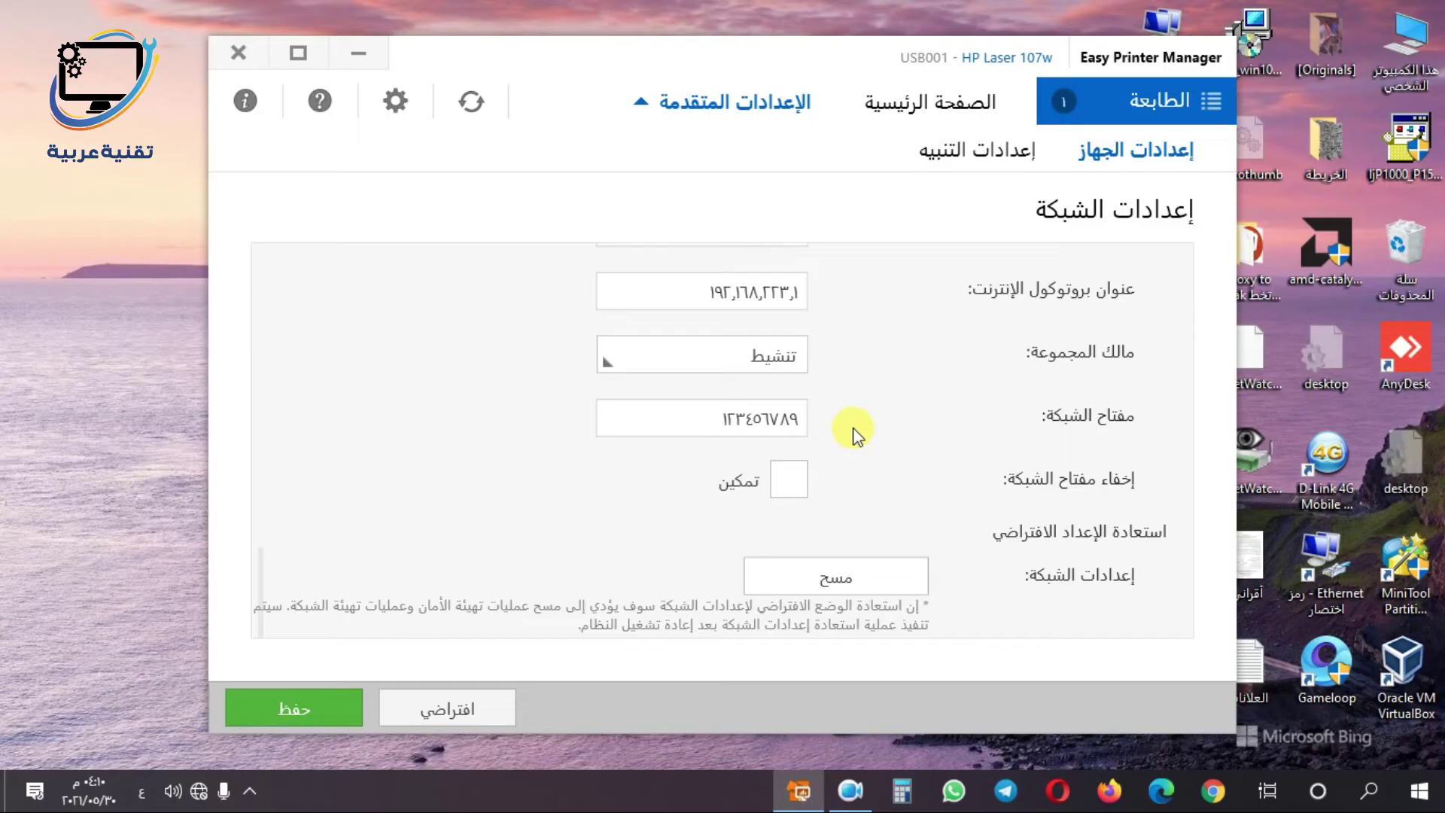
{"action": "left_click", "coordinate": [286, 719]}
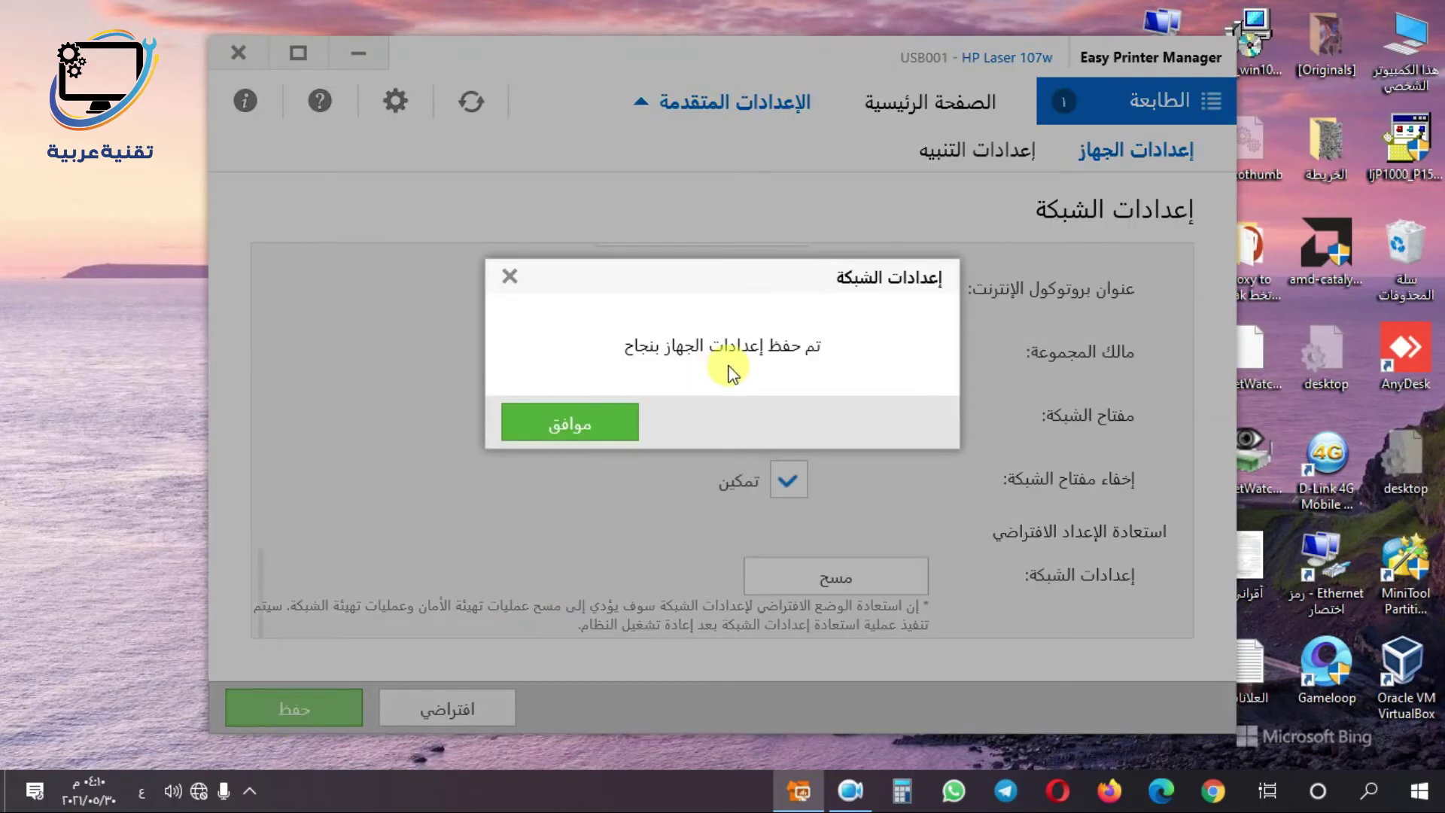
{"action": "left_click", "coordinate": [577, 425]}
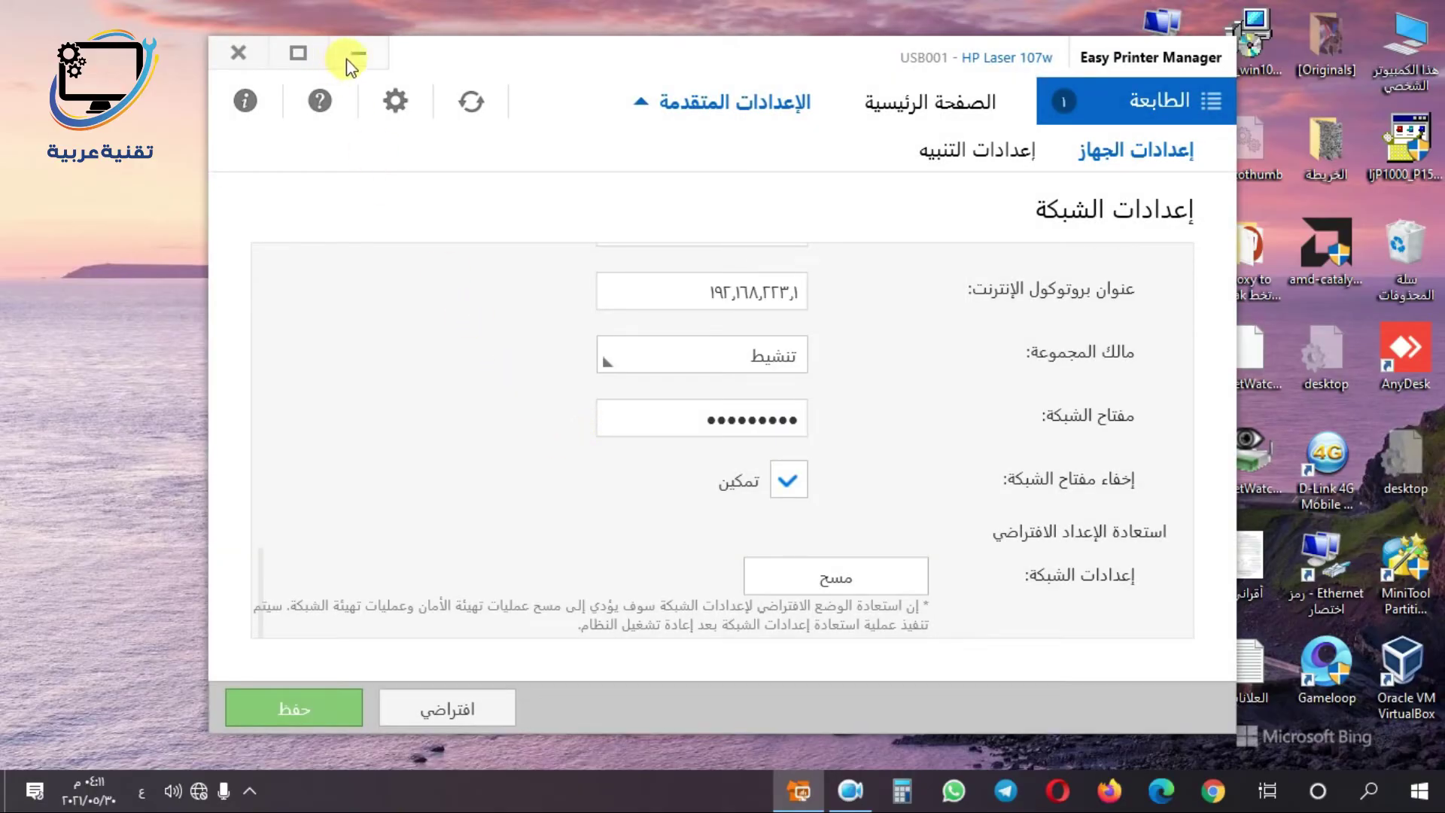
{"action": "left_click", "coordinate": [359, 54]}
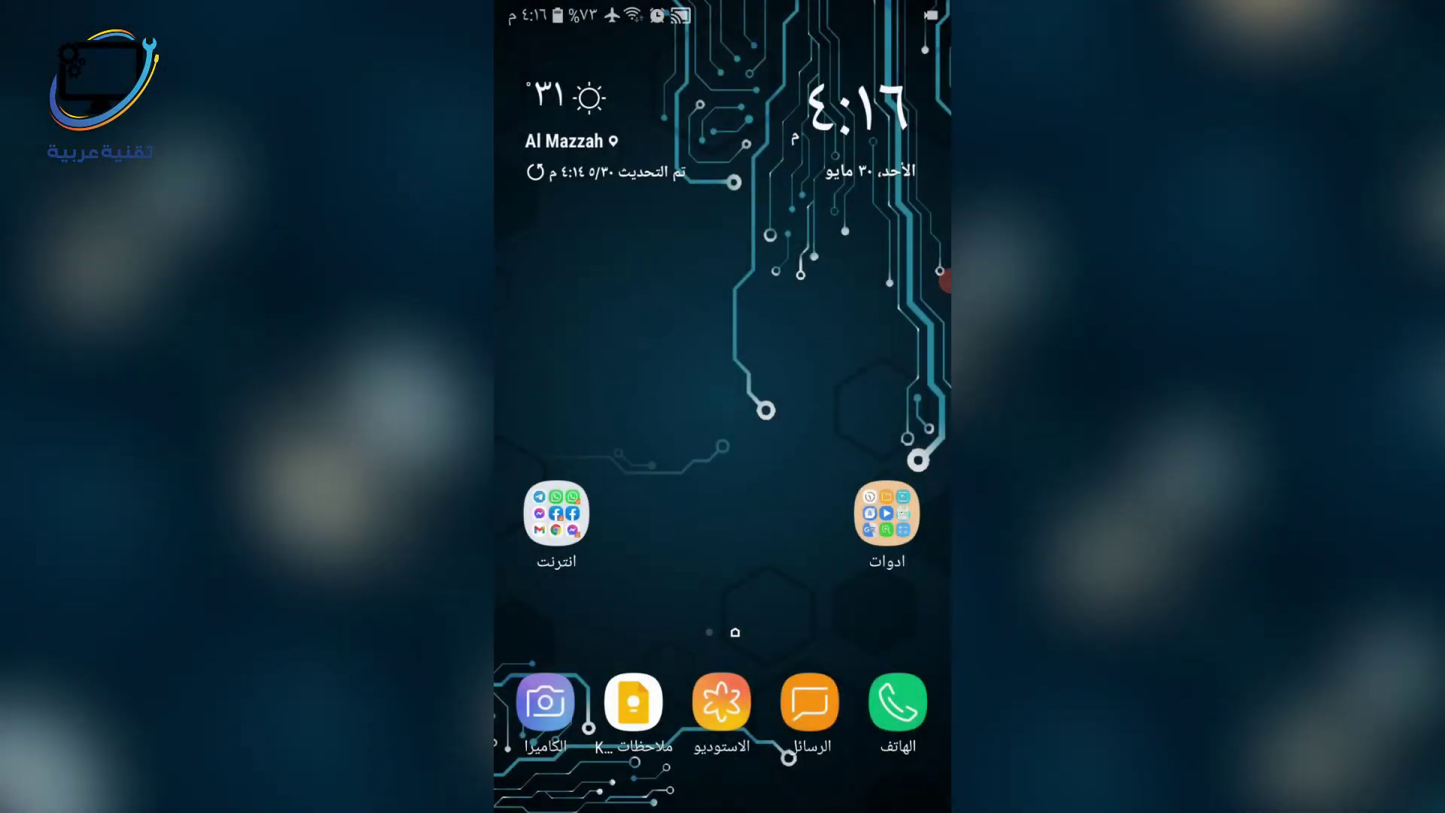
- Open the phone's Wi-Fi network list under Settings > Connections
{"action": "left_click_drag", "start_coordinate": [723, 3], "coordinate": [723, 362]}
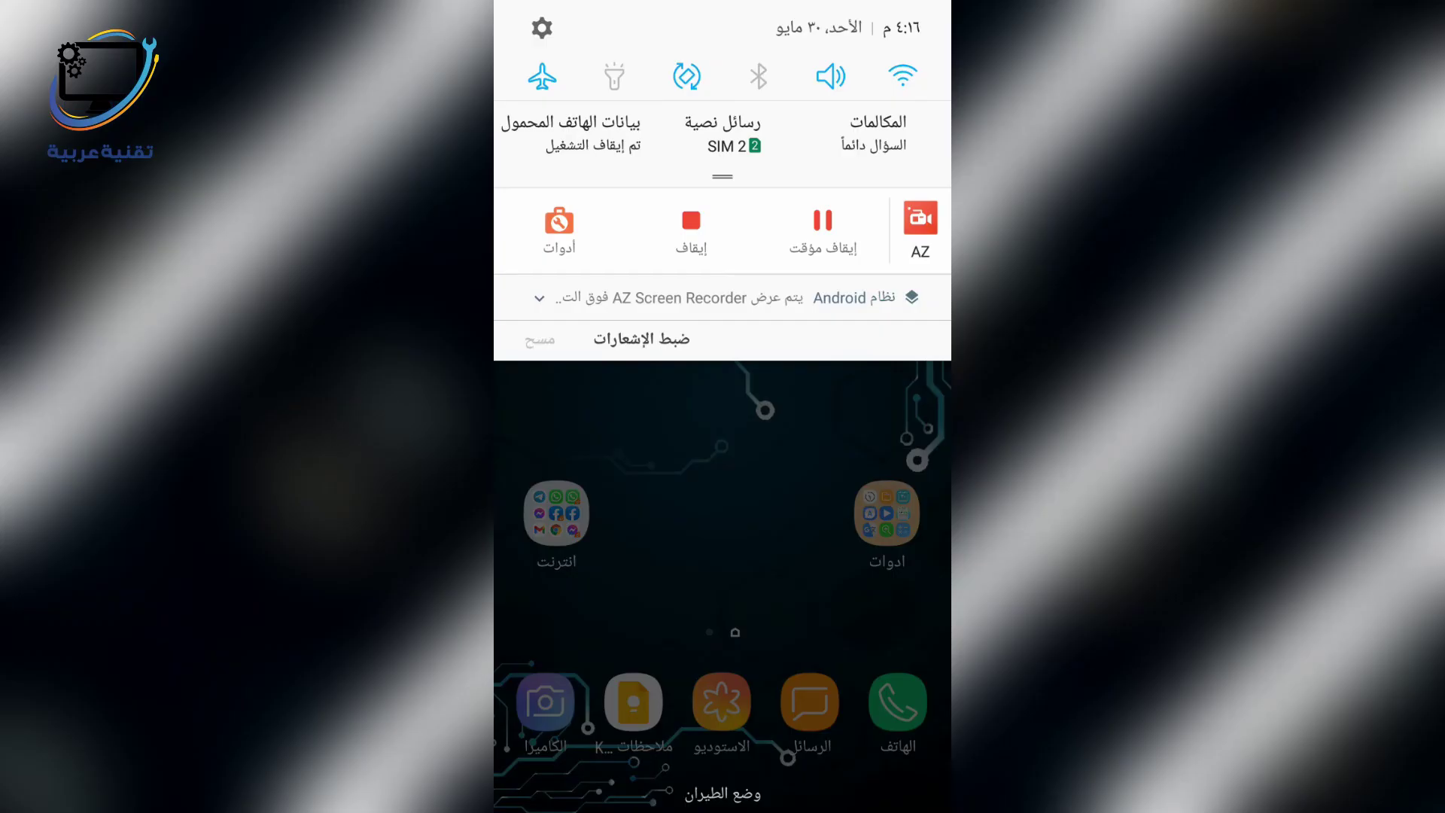
{"action": "left_click", "coordinate": [542, 28]}
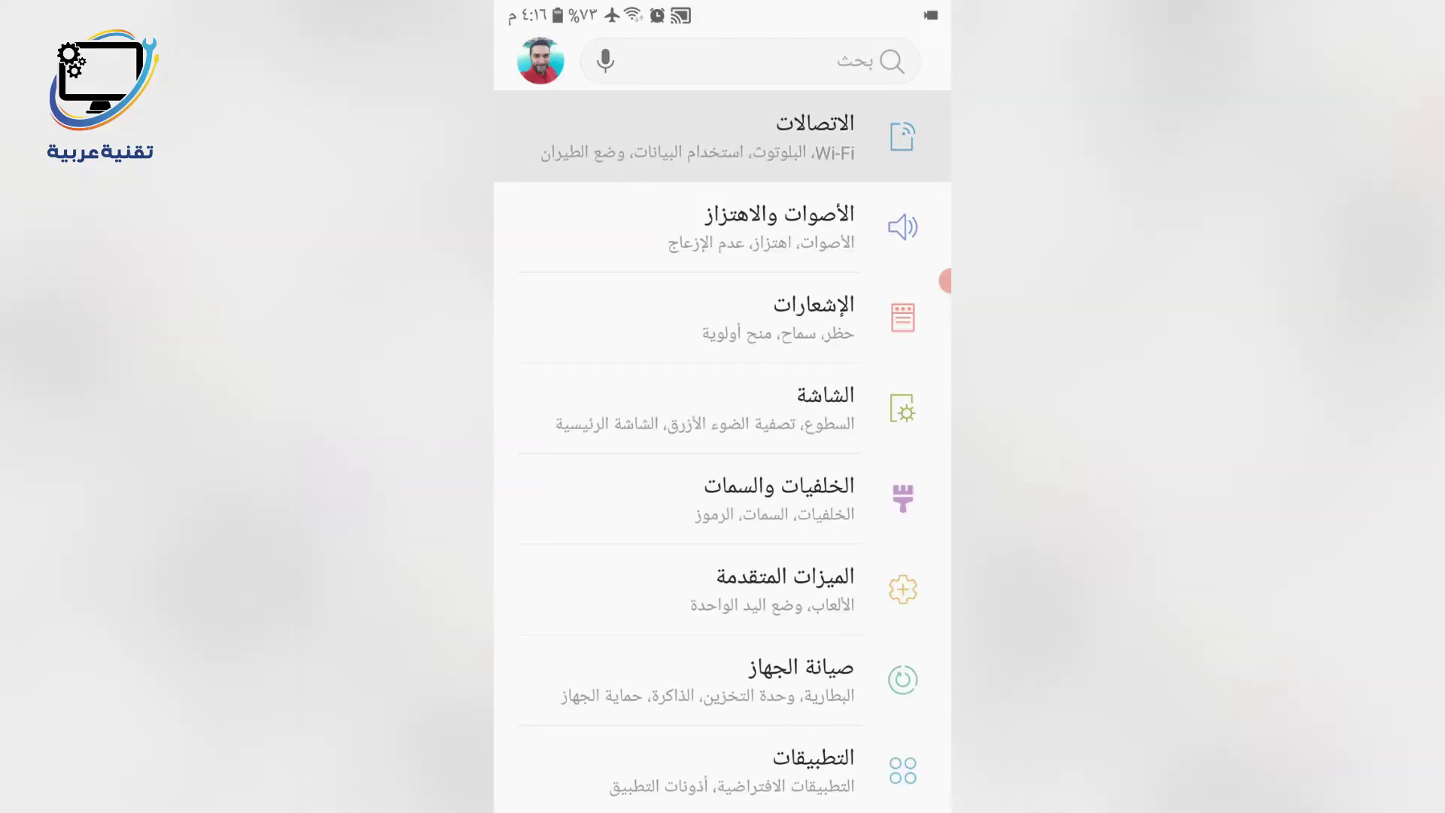
{"action": "left_click", "coordinate": [722, 137]}
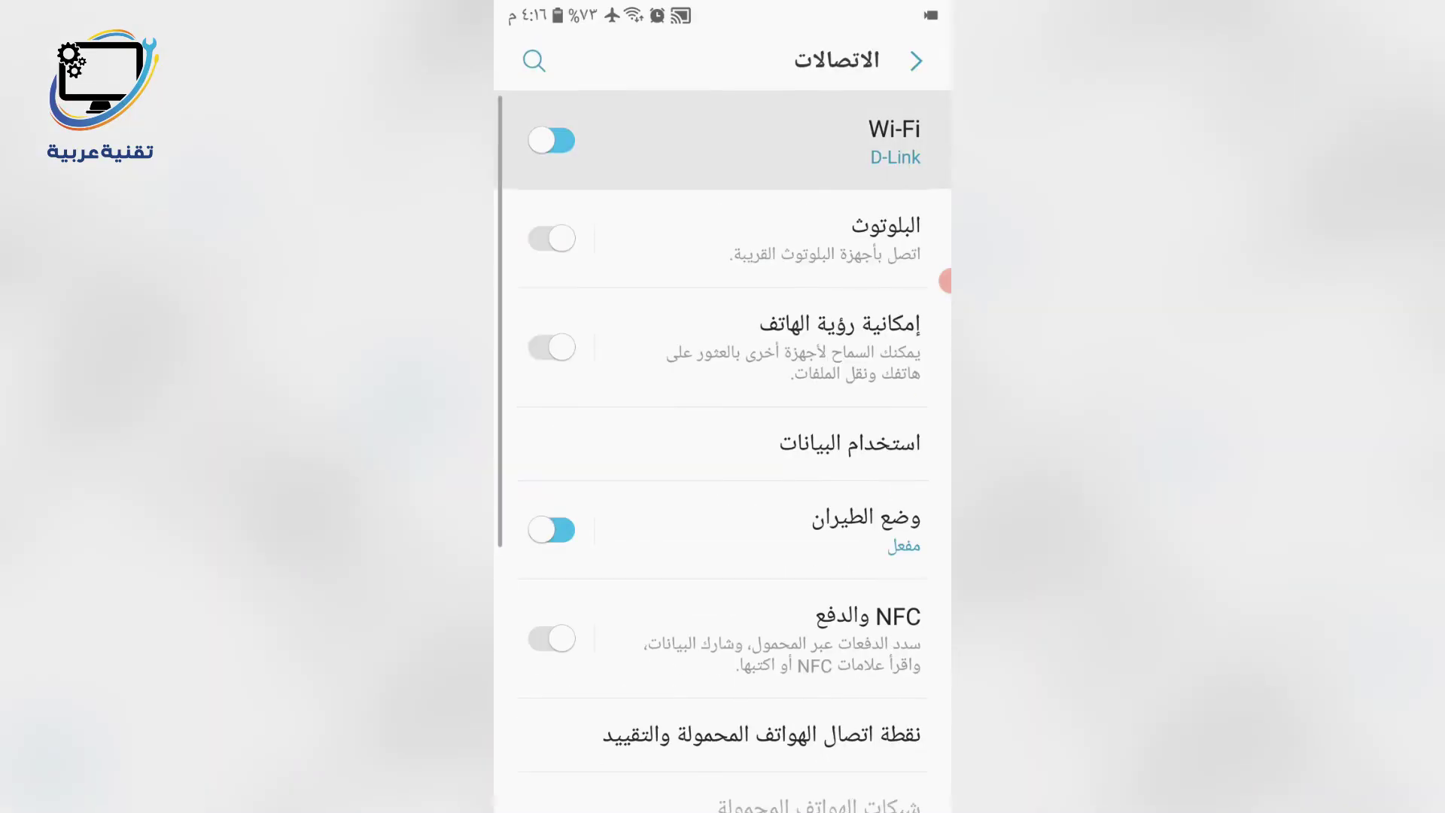
{"action": "left_click", "coordinate": [723, 140]}
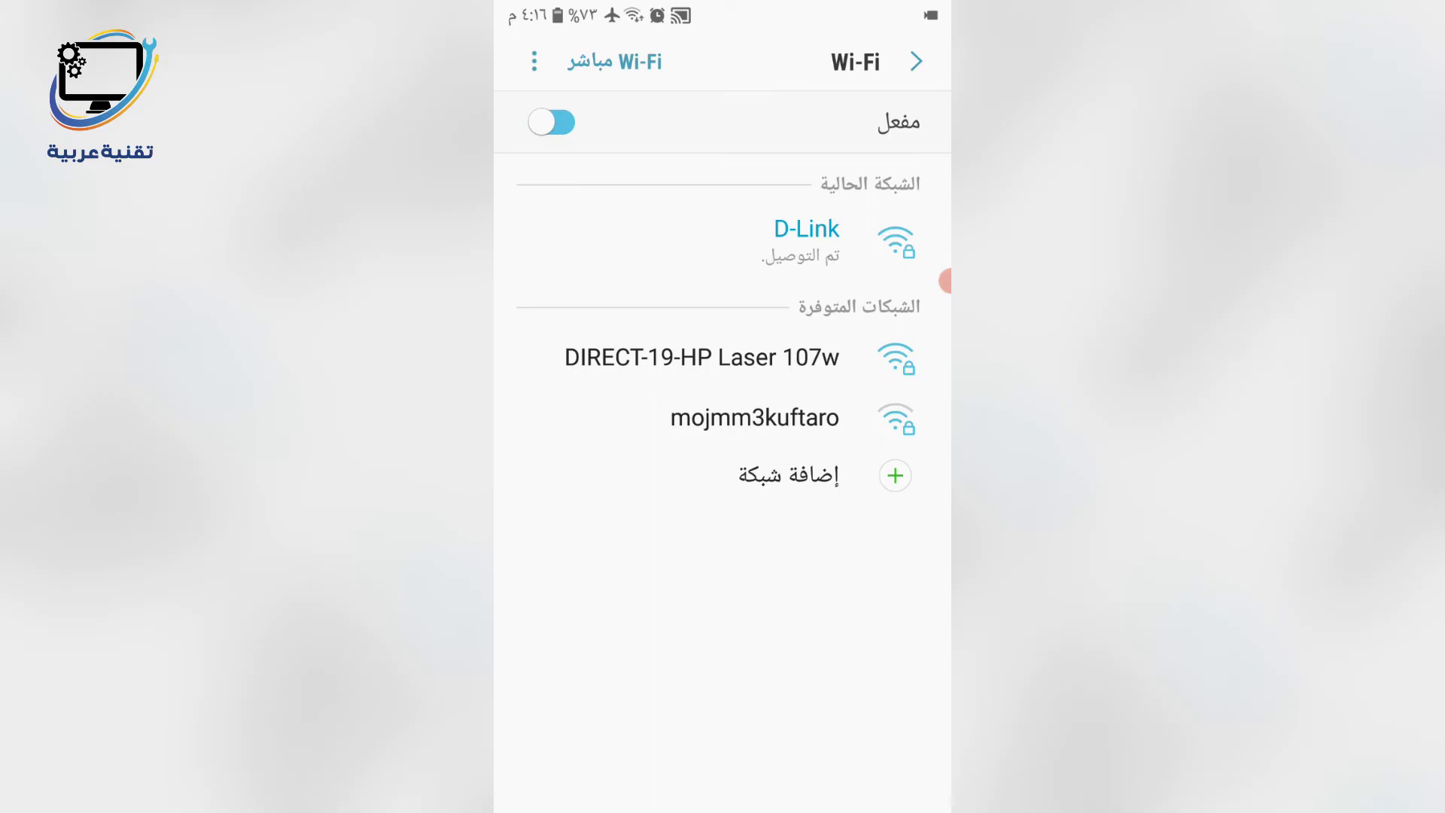
- Join DIRECT-19-HP Laser 107w using the new network key, then show recent apps
{"action": "left_click", "coordinate": [701, 358]}
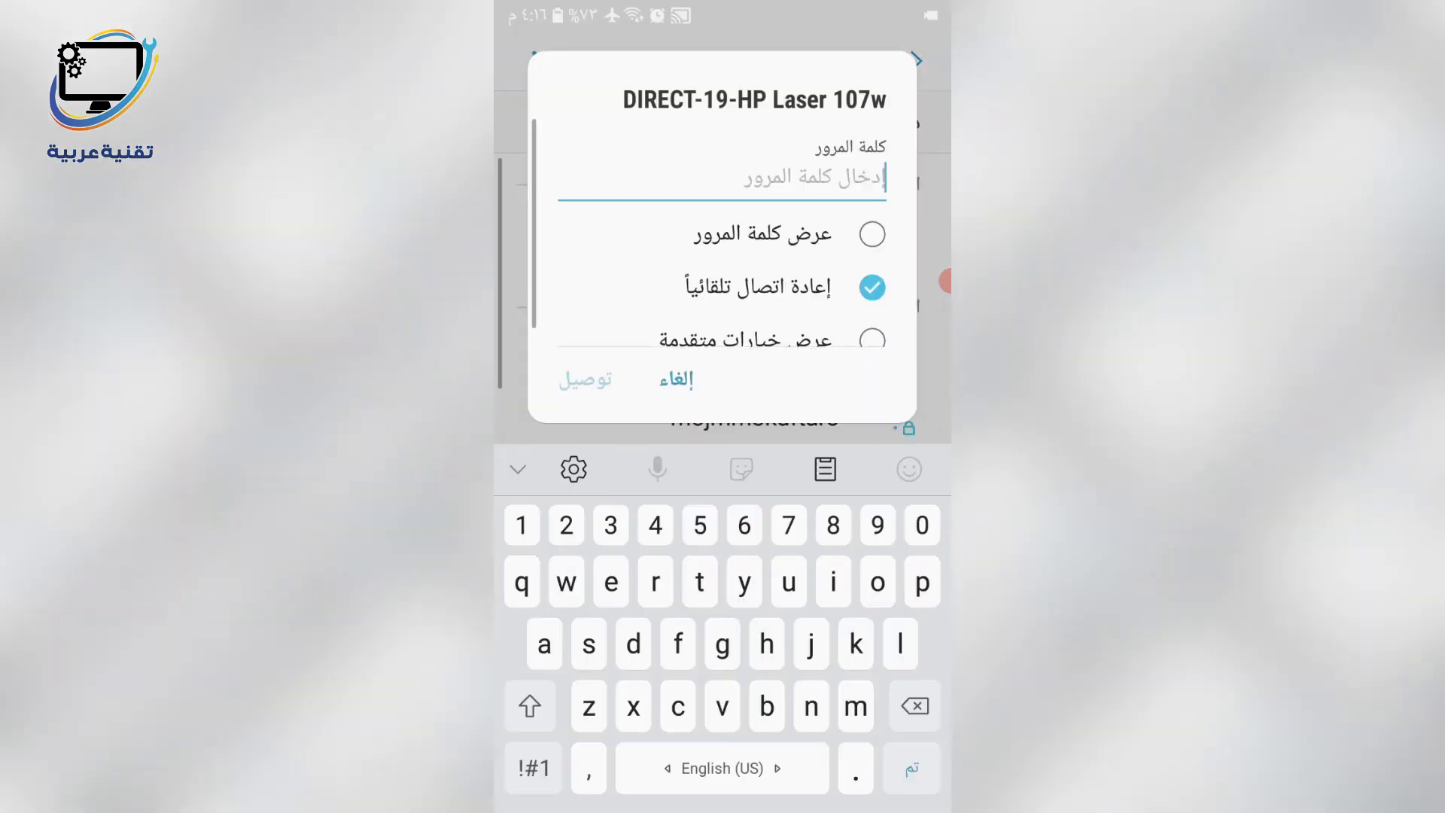
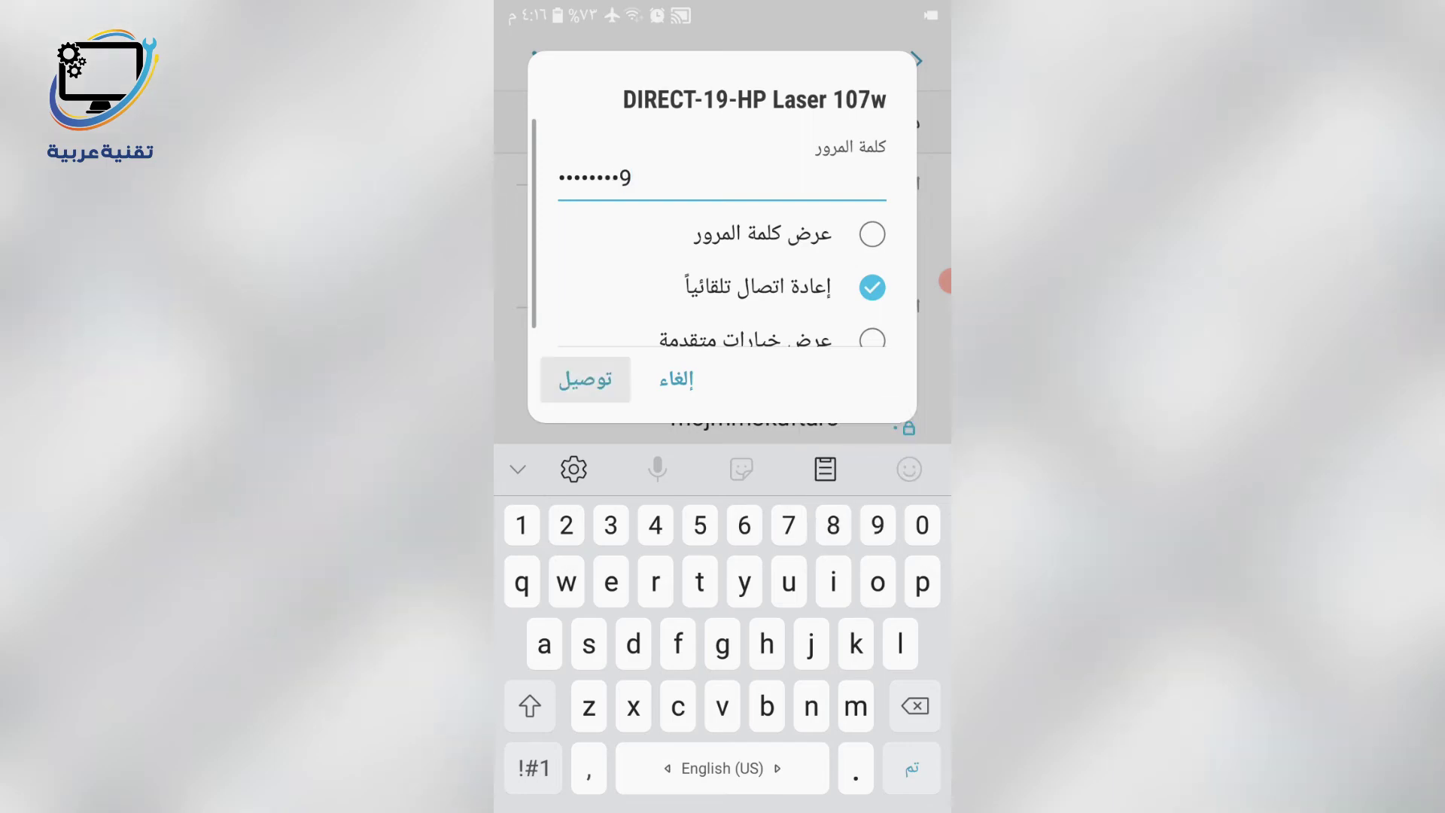
{"action": "left_click", "coordinate": [585, 379]}
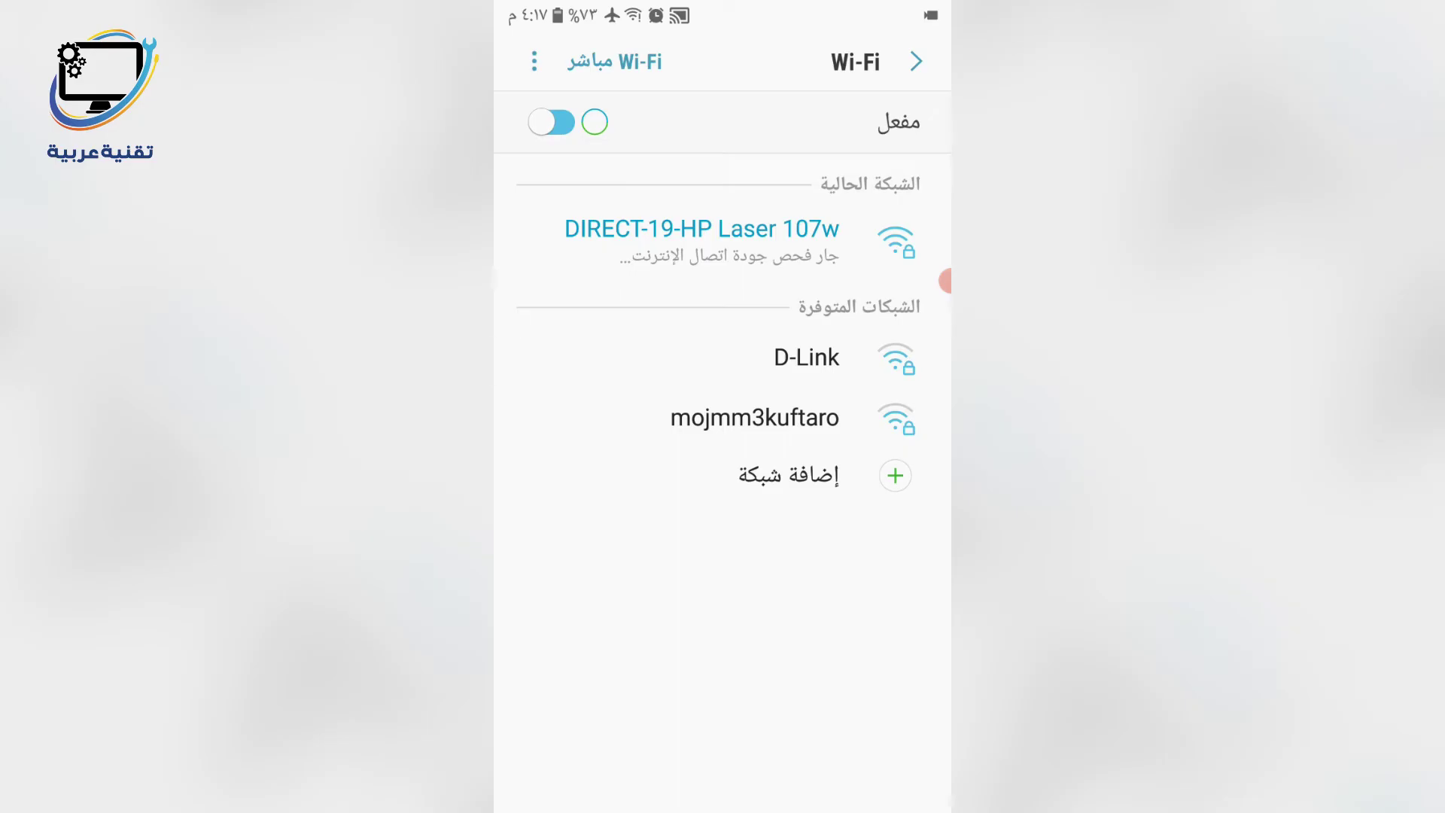
{"action": "key", "text": "alt+Tab"}
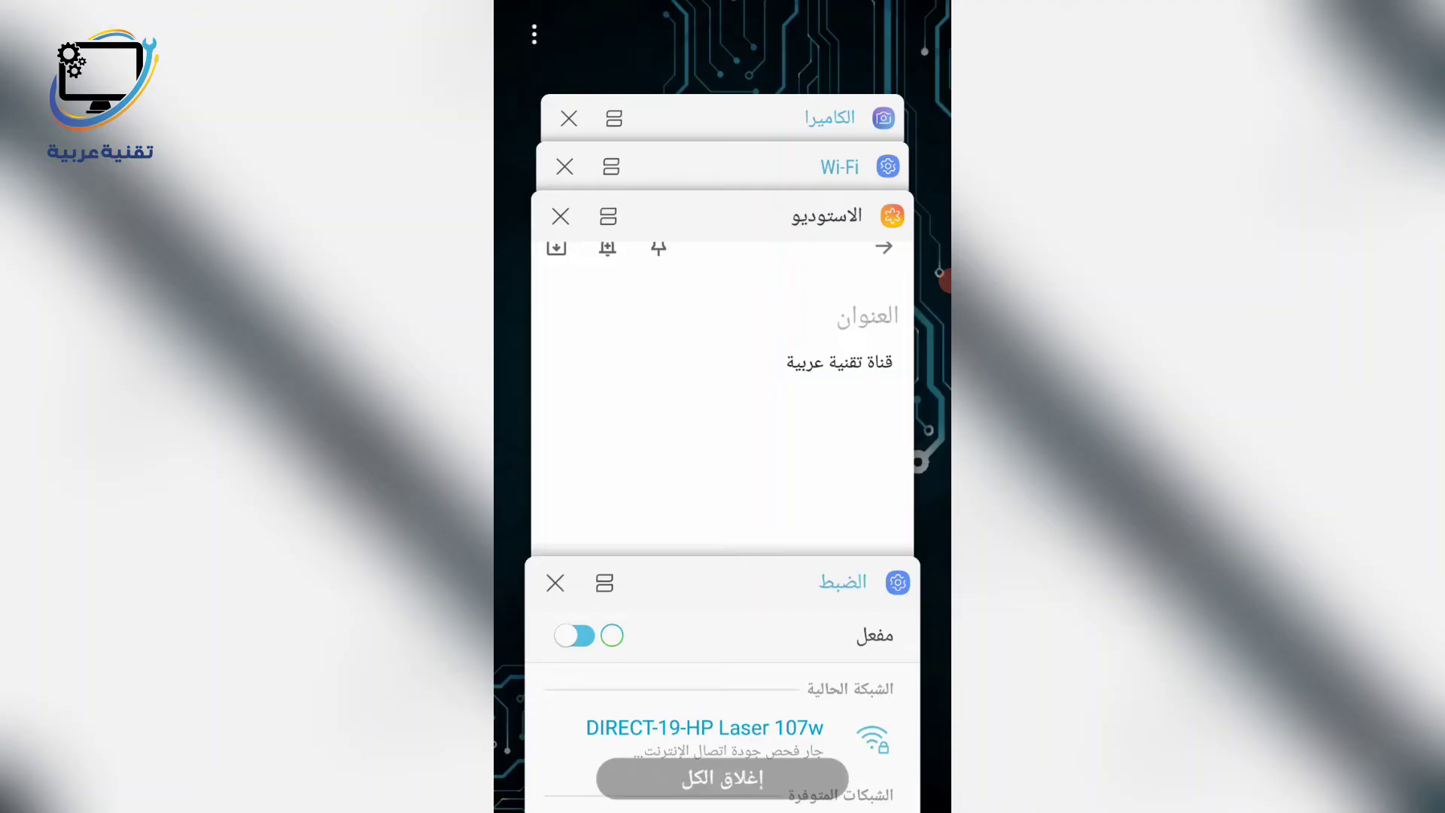
- Open the print screen for the Samsung Notes note
{"action": "left_click", "coordinate": [722, 391]}
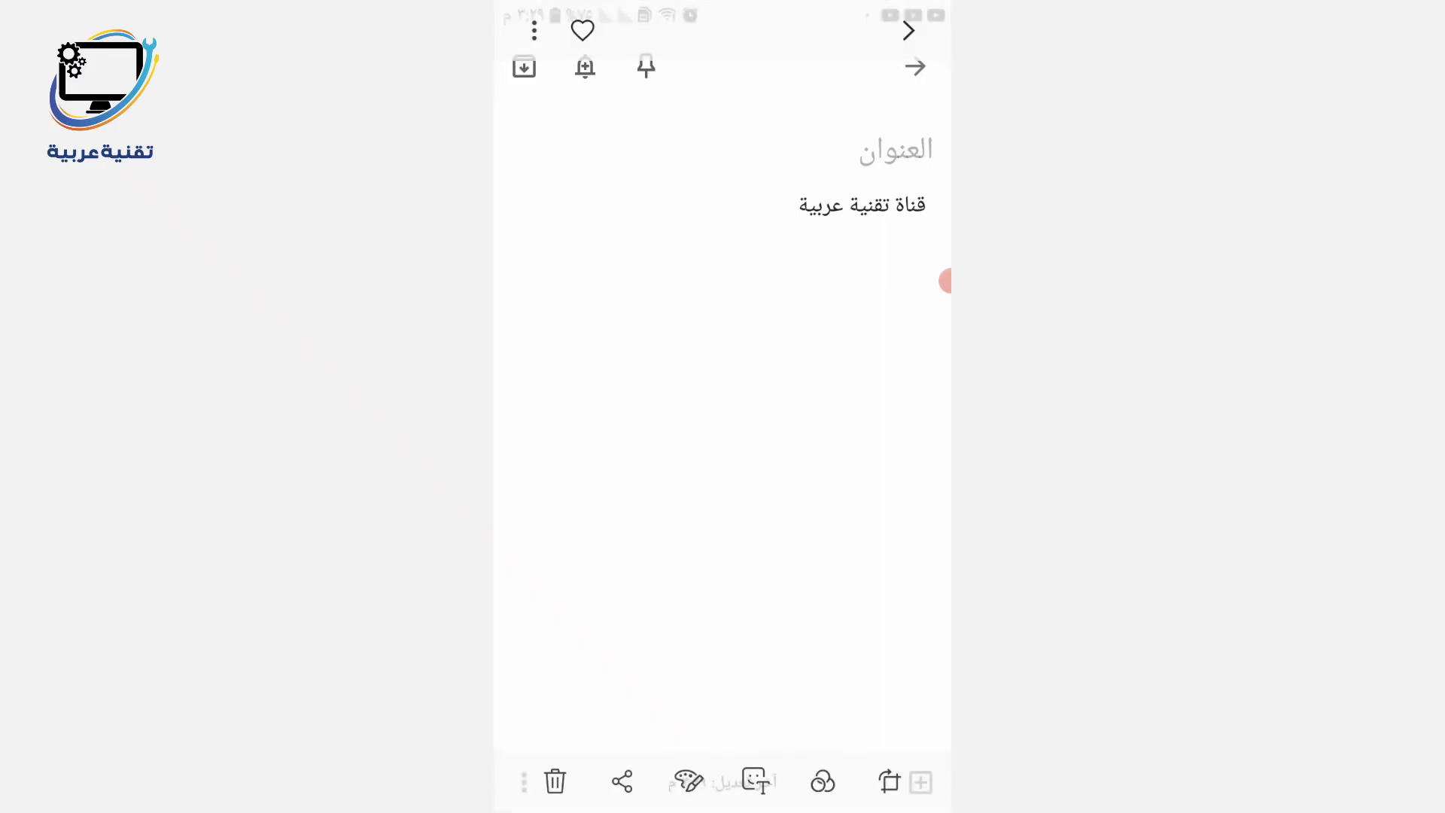
{"action": "left_click", "coordinate": [534, 31]}
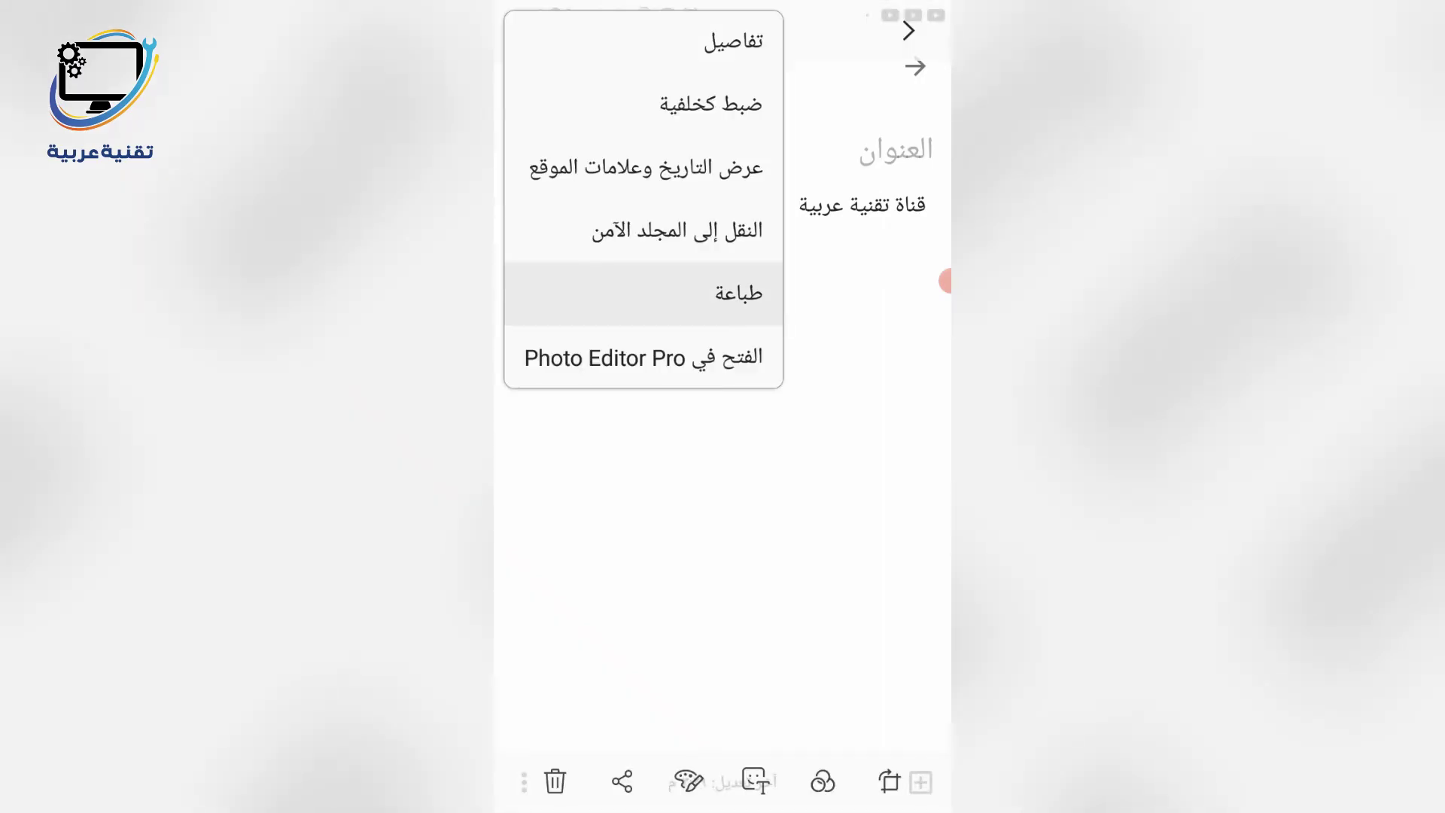
{"action": "left_click", "coordinate": [738, 294]}
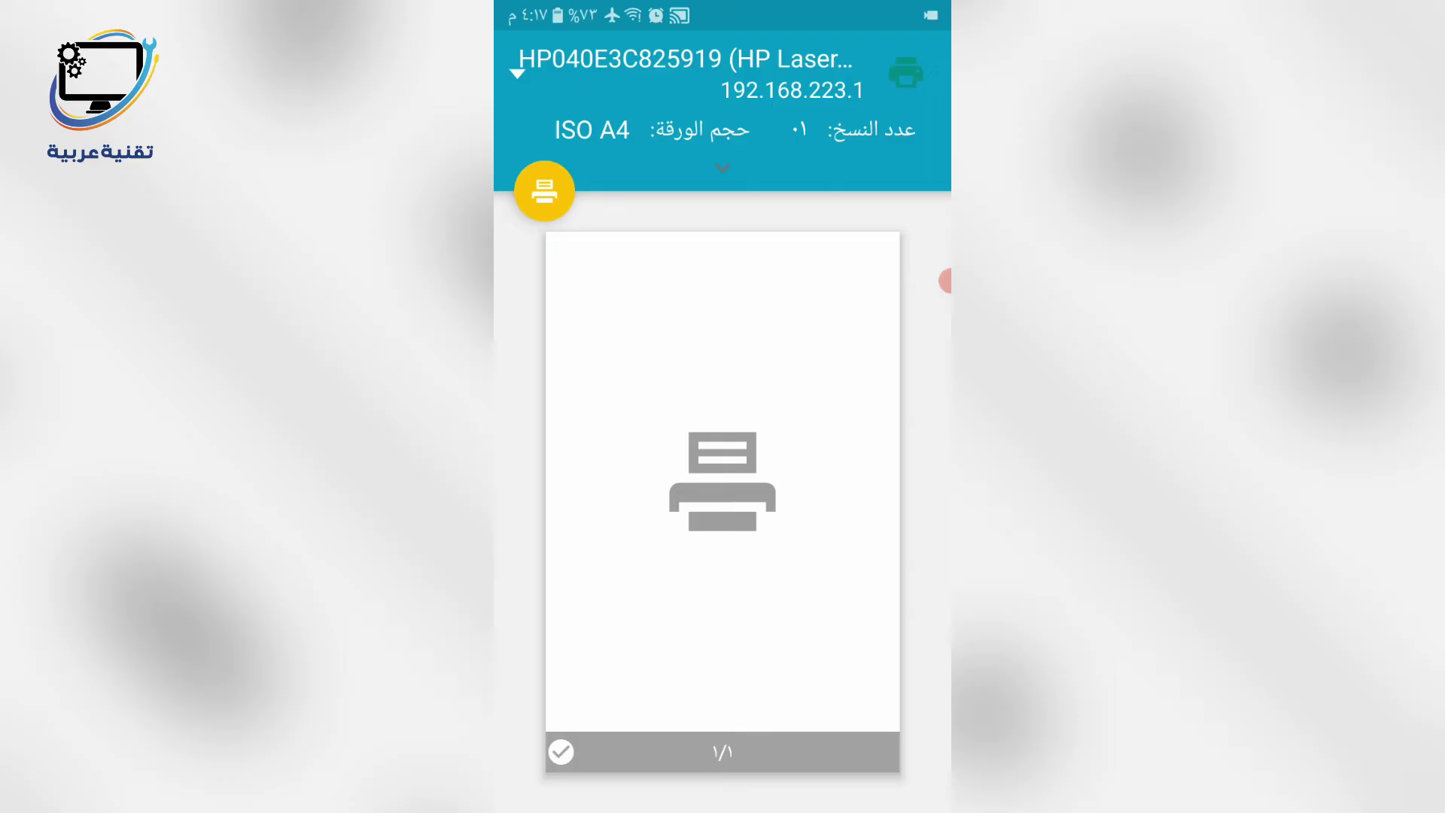
- Select the HP Laser printer for one copy on ISO A4 paper
{"action": "left_click", "coordinate": [685, 73]}
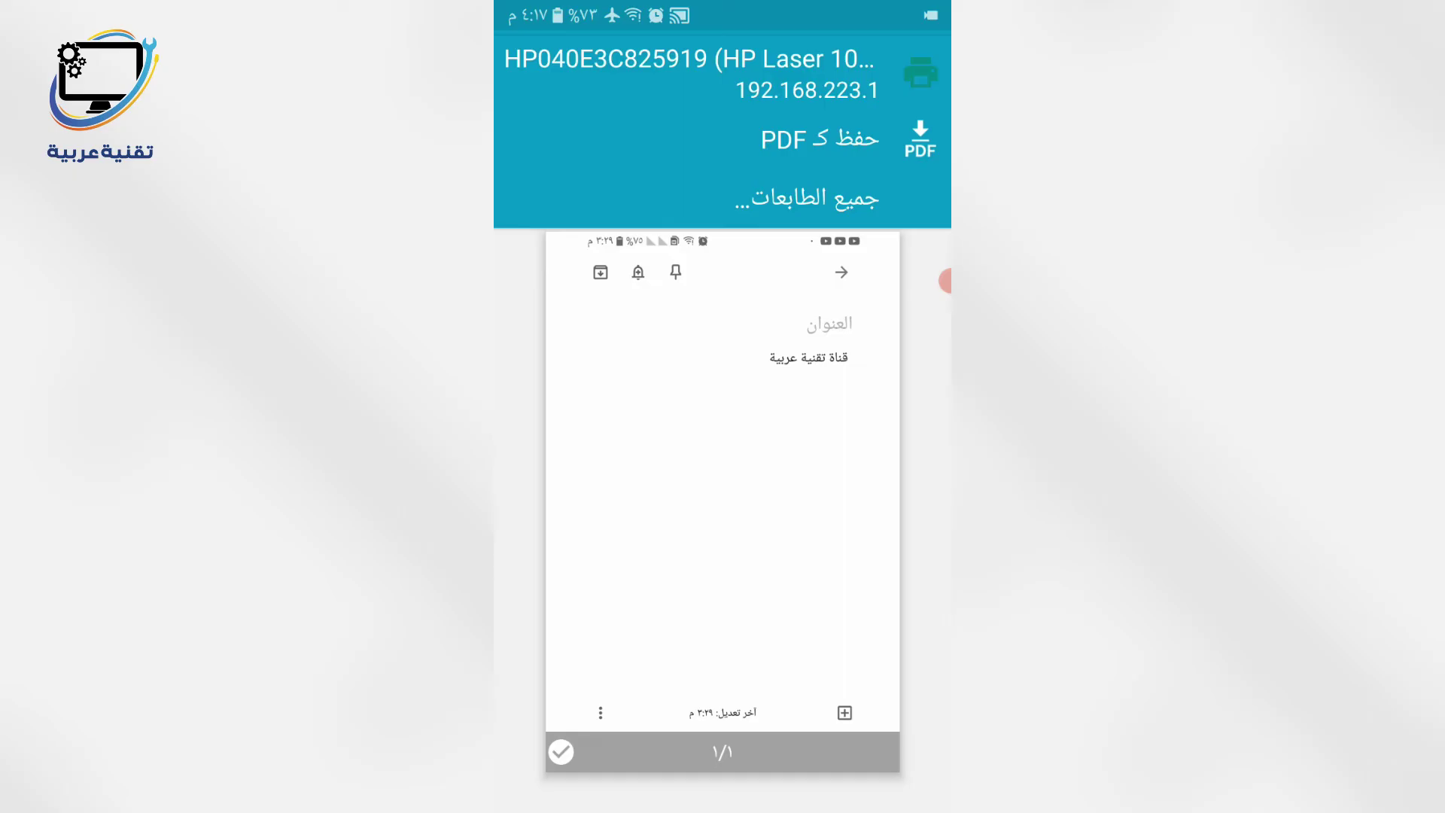
{"action": "left_click", "coordinate": [723, 73]}
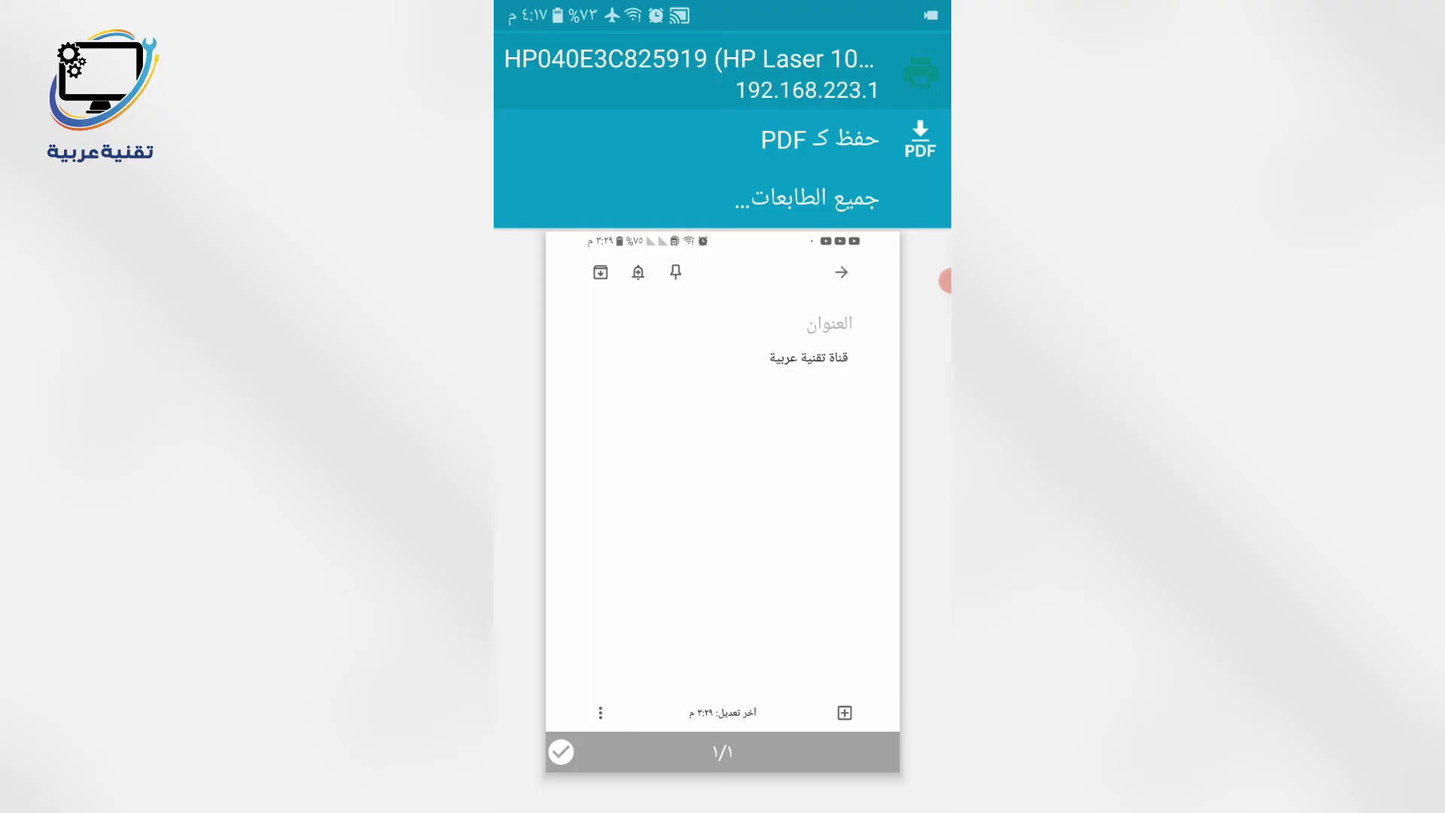
{"action": "left_click", "coordinate": [688, 73]}
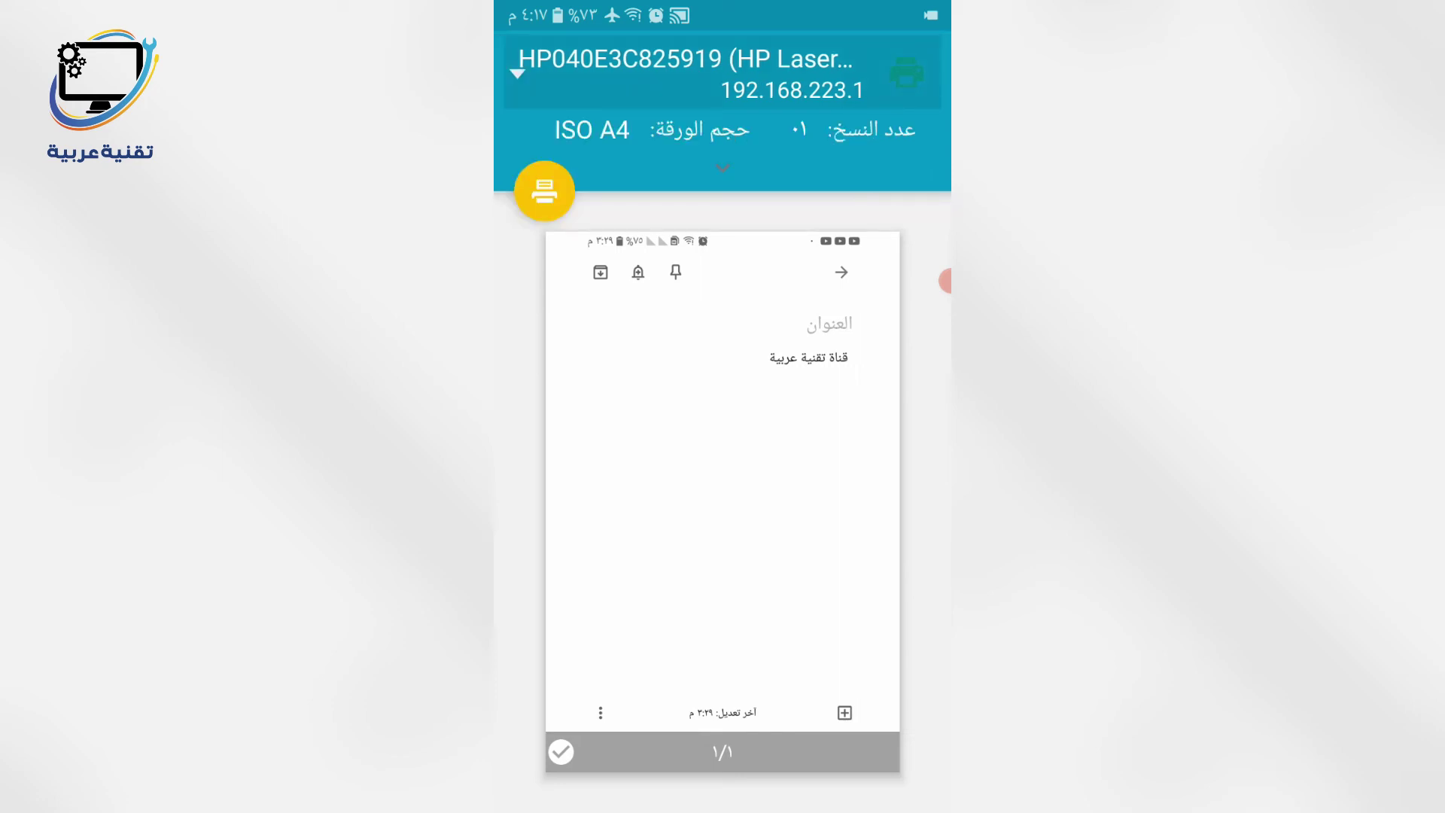
{"action": "left_click", "coordinate": [689, 68]}
{"action": "left_click", "coordinate": [707, 58]}
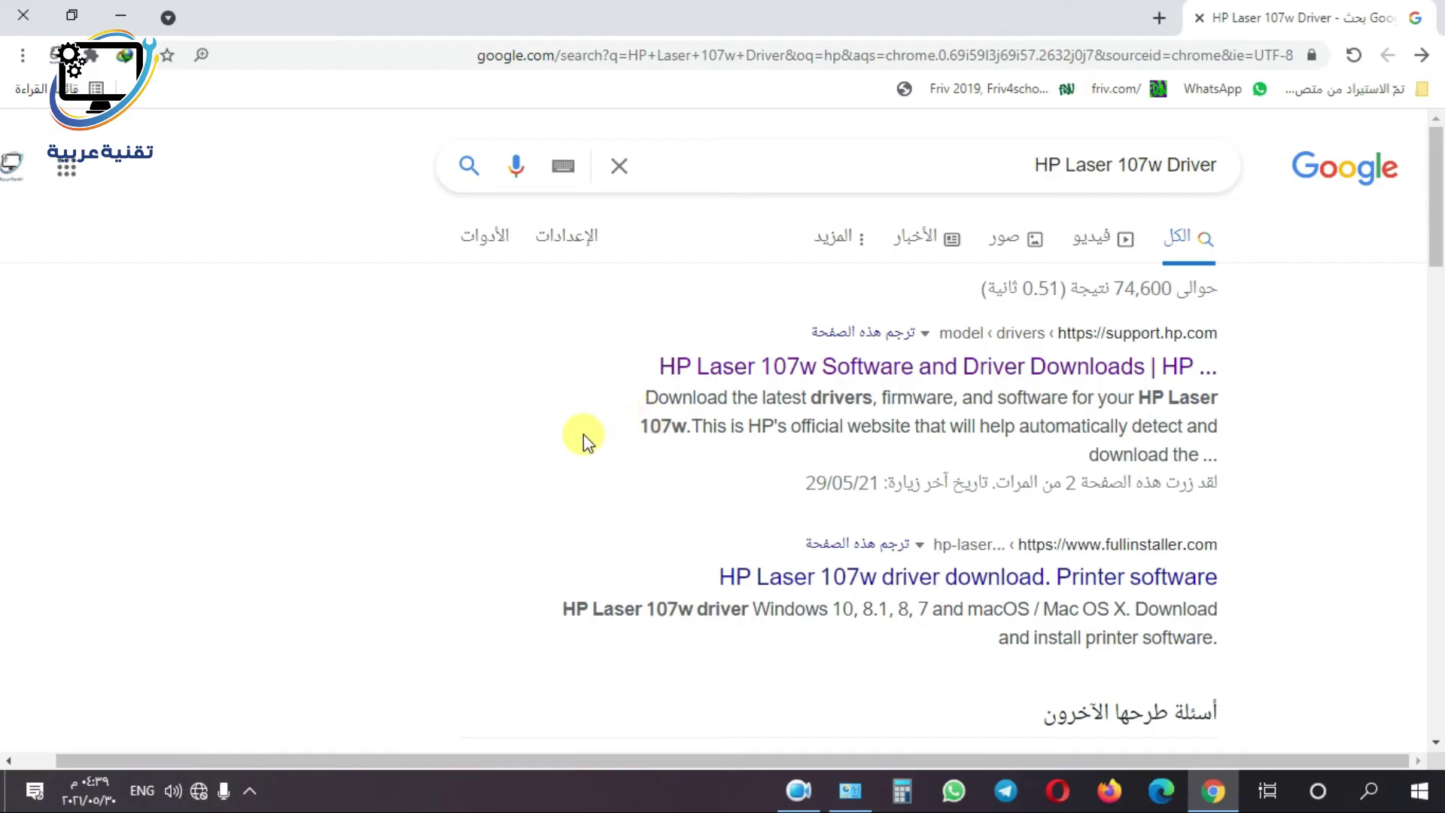
- Join the PC to DIRECT-19-HP Laser 107w with its security key, then show the desktop
{"action": "left_click", "coordinate": [199, 792]}
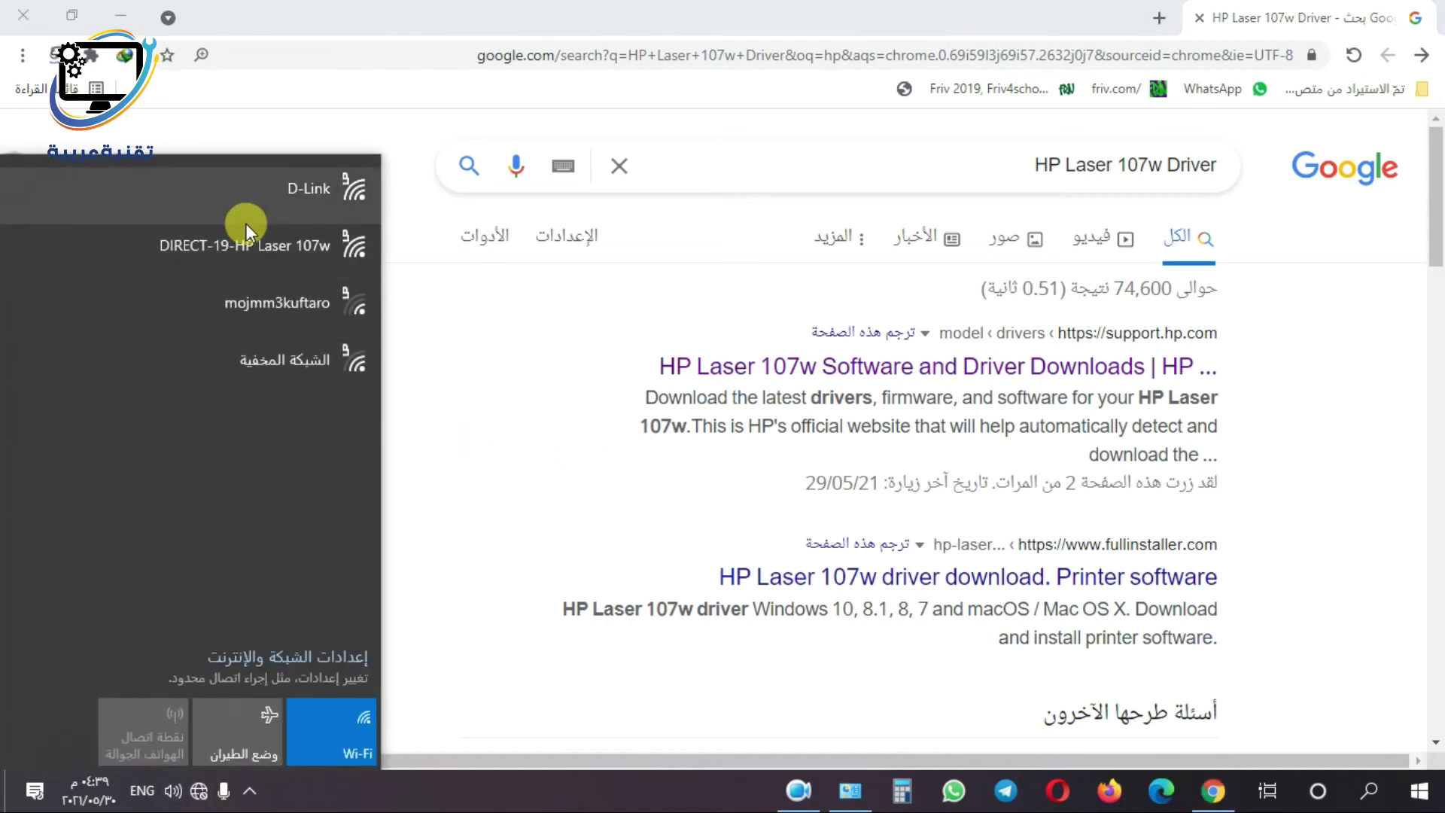
{"action": "left_click", "coordinate": [275, 241]}
{"action": "left_click", "coordinate": [142, 346]}
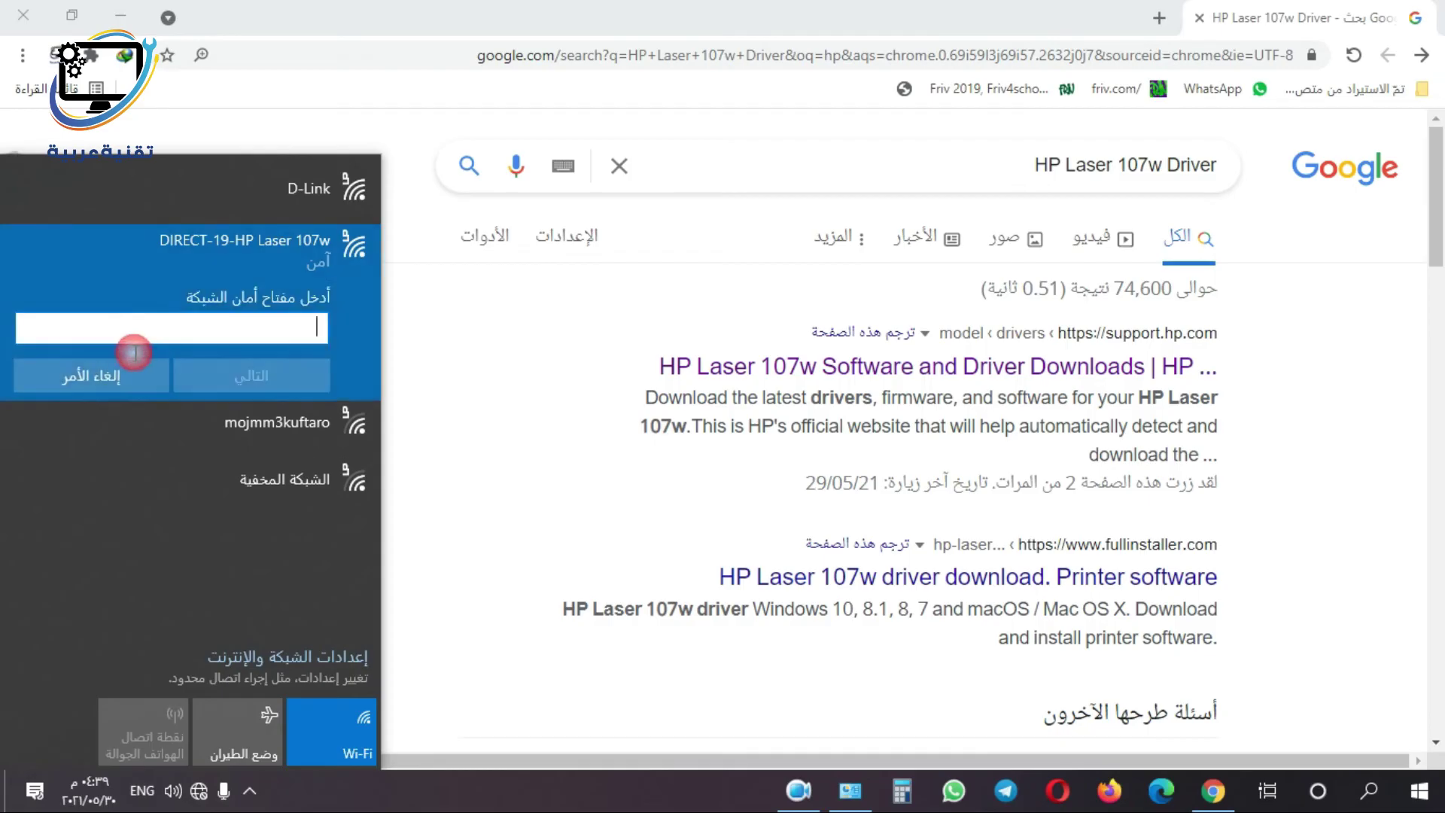
{"action": "left_click", "coordinate": [235, 331]}
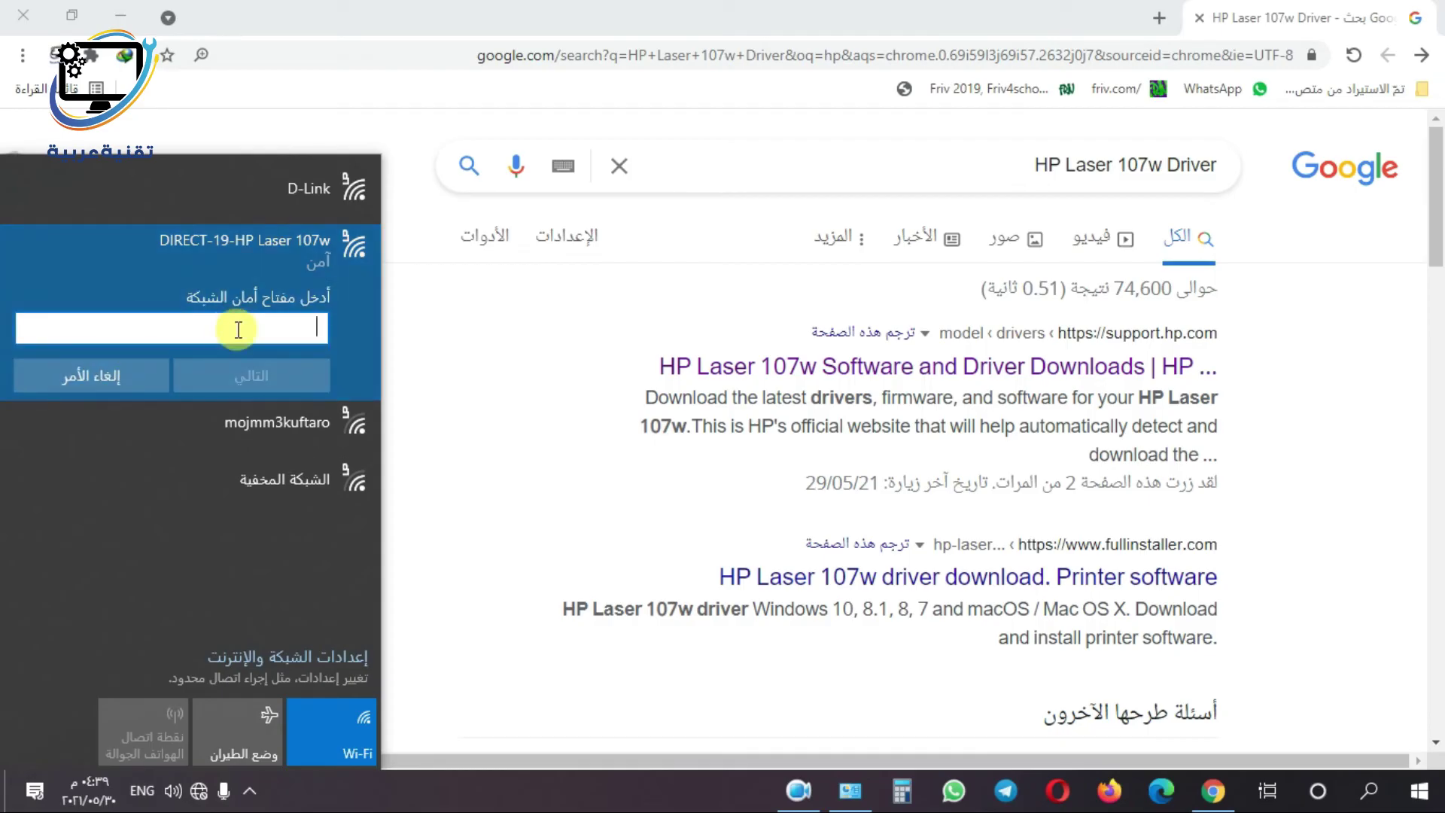
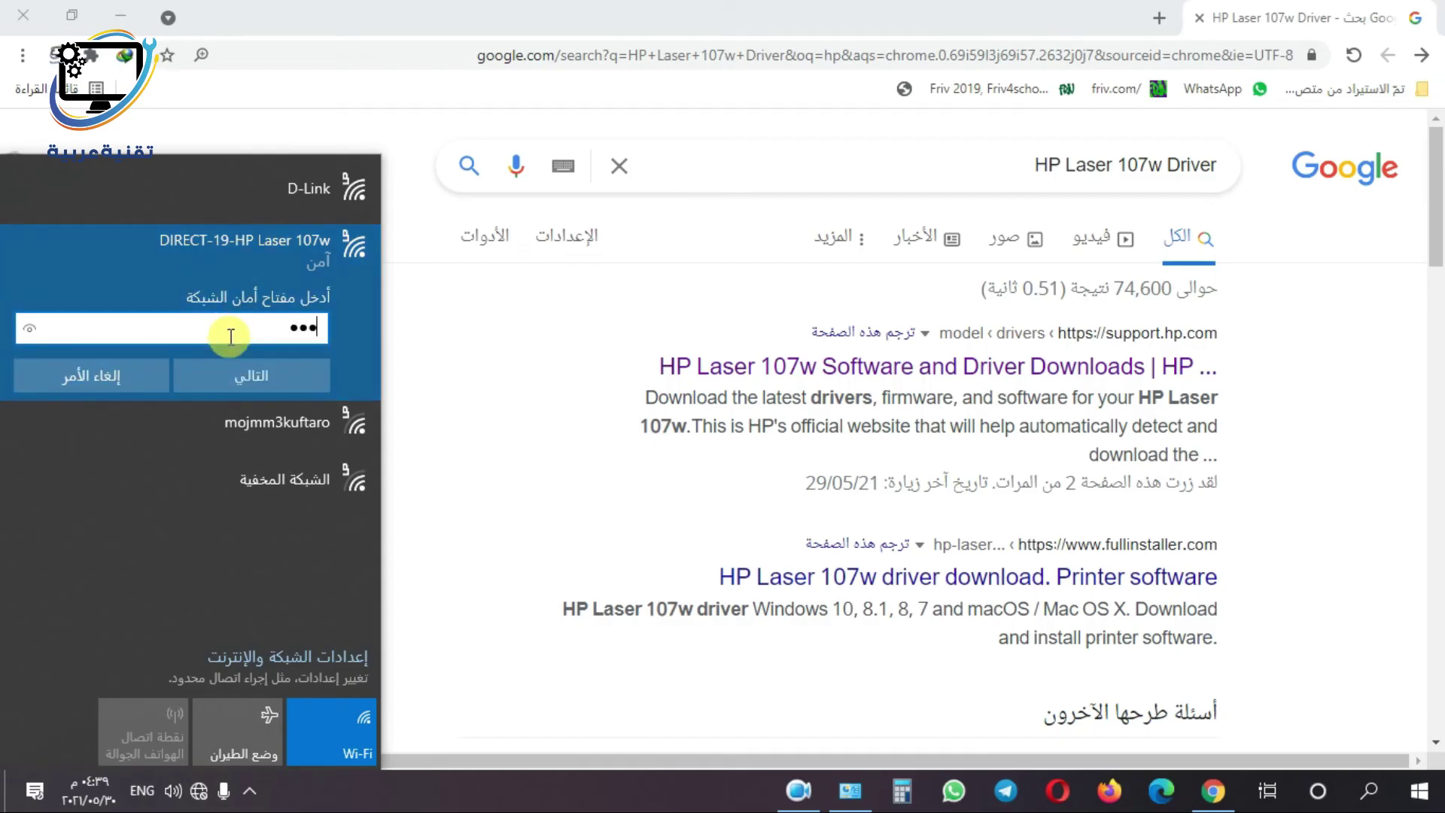
{"action": "left_click", "coordinate": [273, 380]}
{"action": "left_click", "coordinate": [273, 380]}
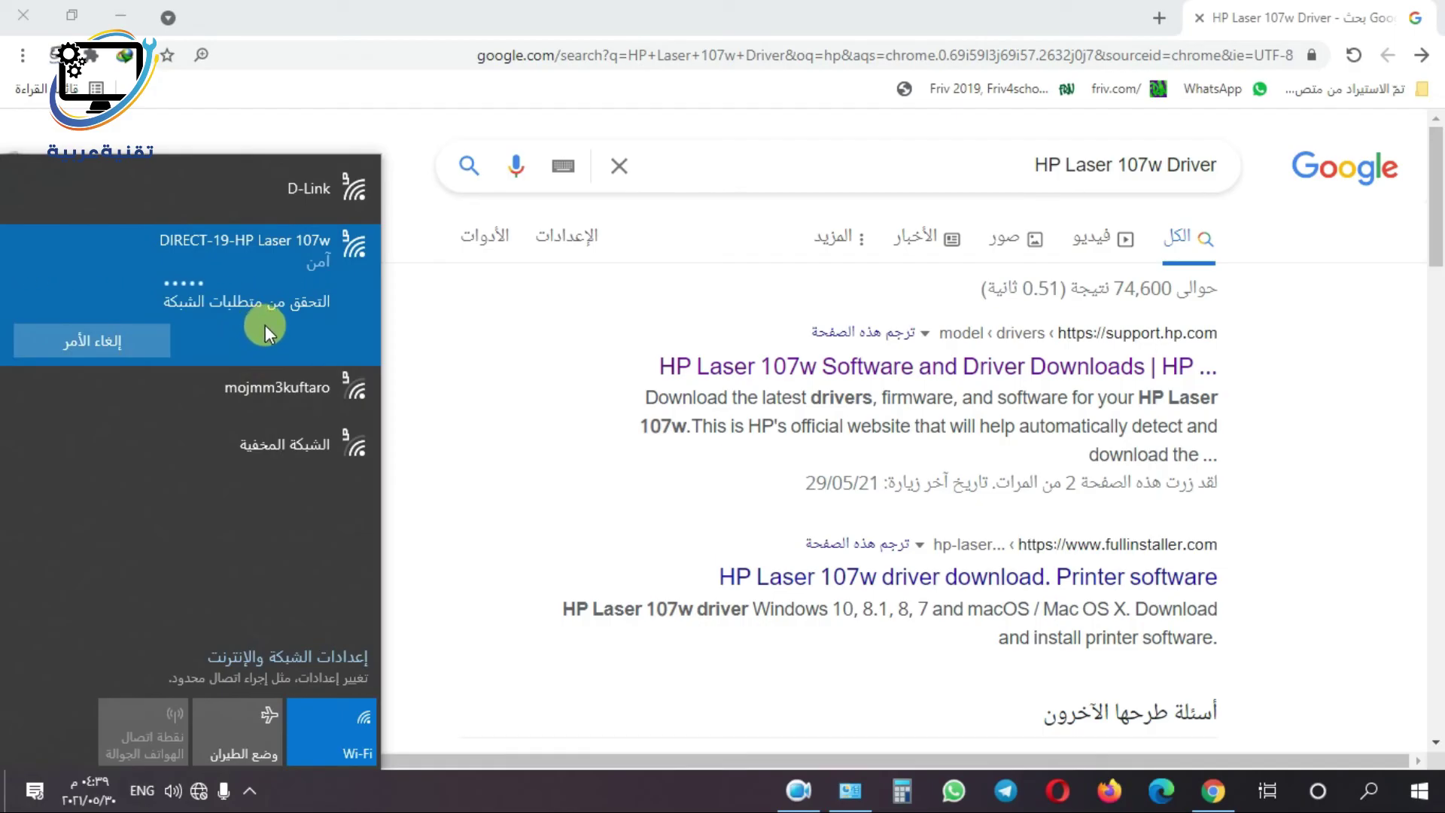
{"action": "key", "text": "super+d"}
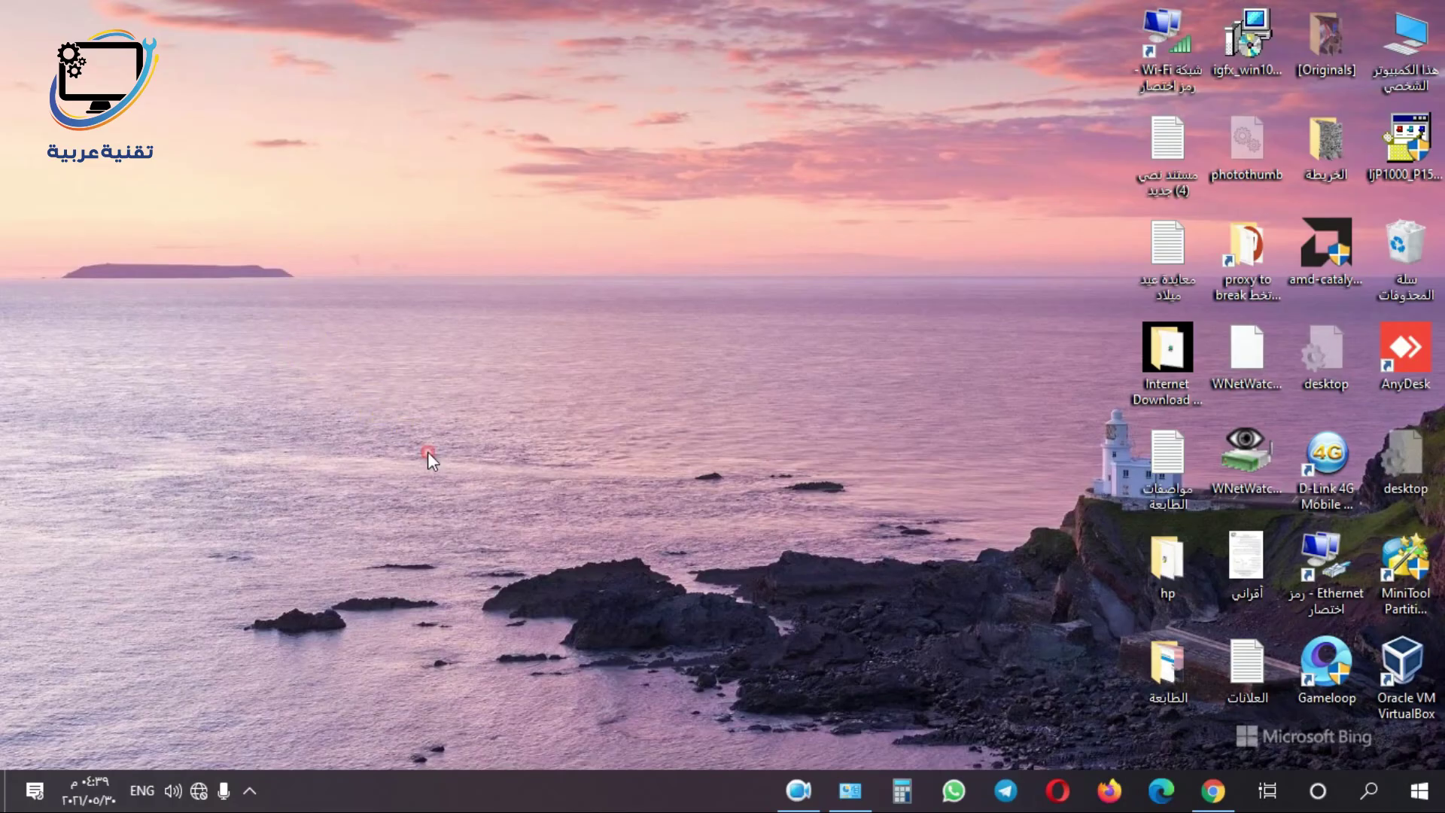
- Open the printer specifications file in Notepad and bring up Print with HP Laser 103 107 108
{"action": "double_click", "coordinate": [1174, 463]}
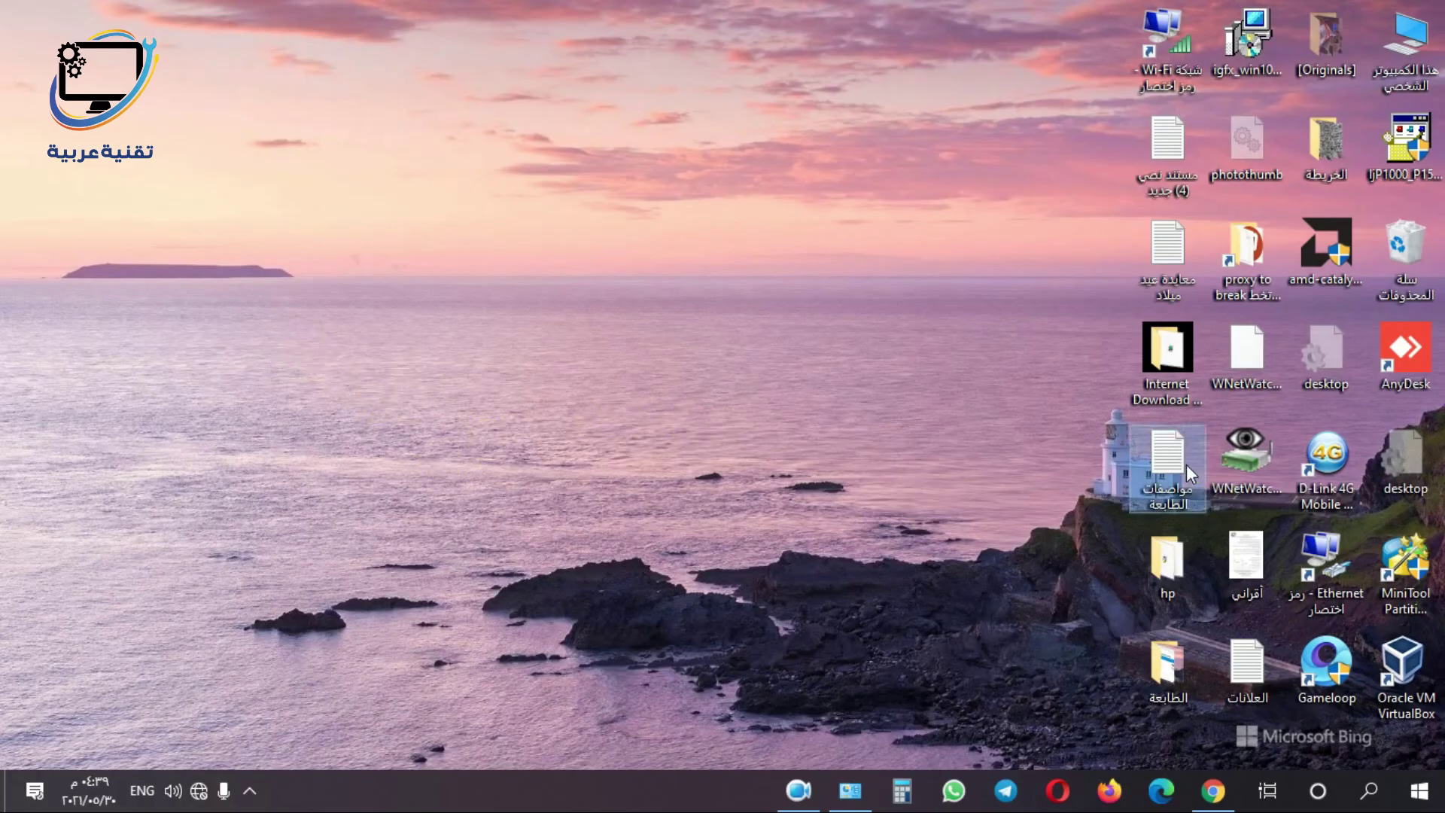
{"action": "left_click", "coordinate": [1210, 166]}
{"action": "left_click", "coordinate": [1208, 143]}
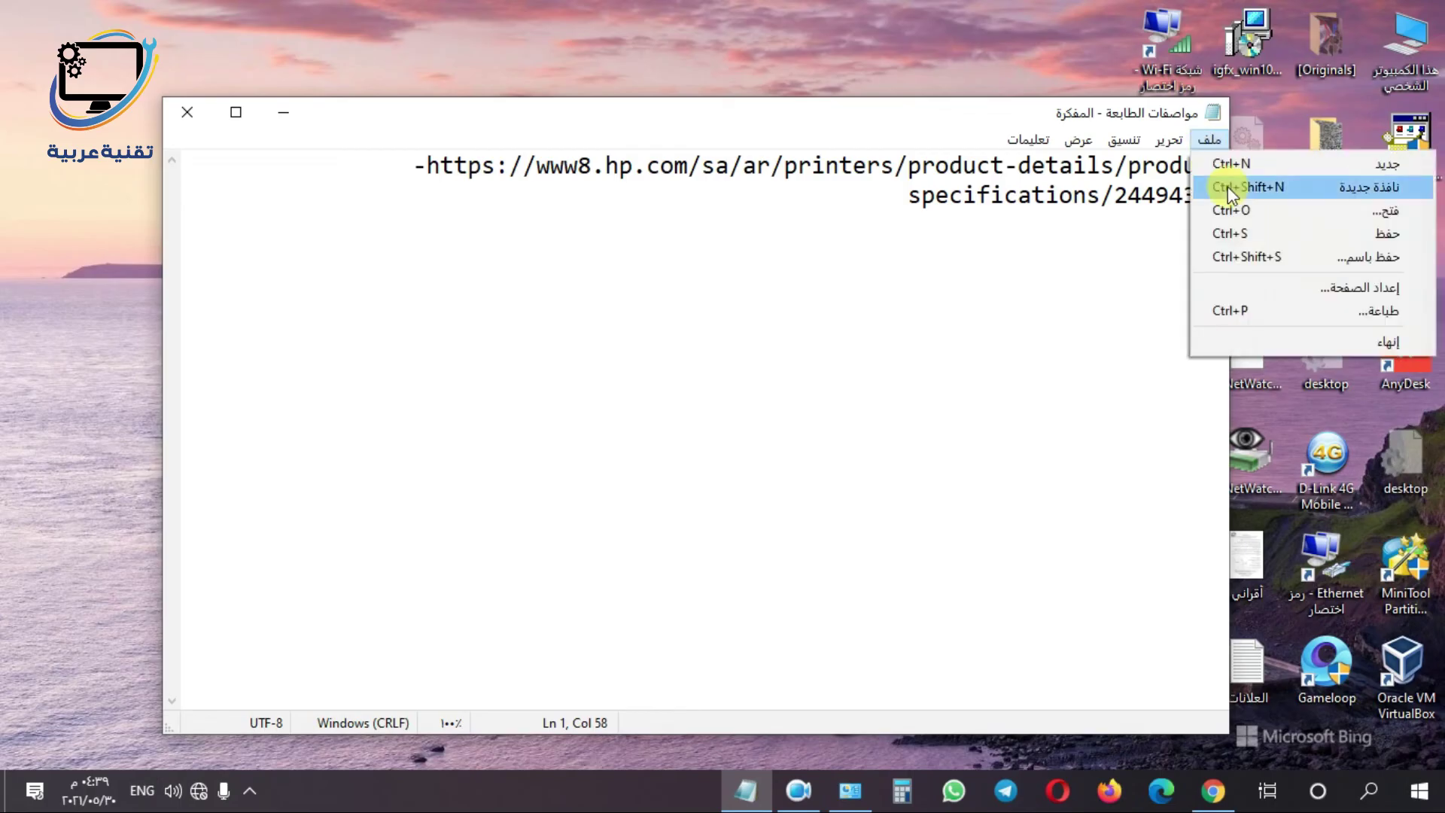
{"action": "left_click", "coordinate": [1325, 316]}
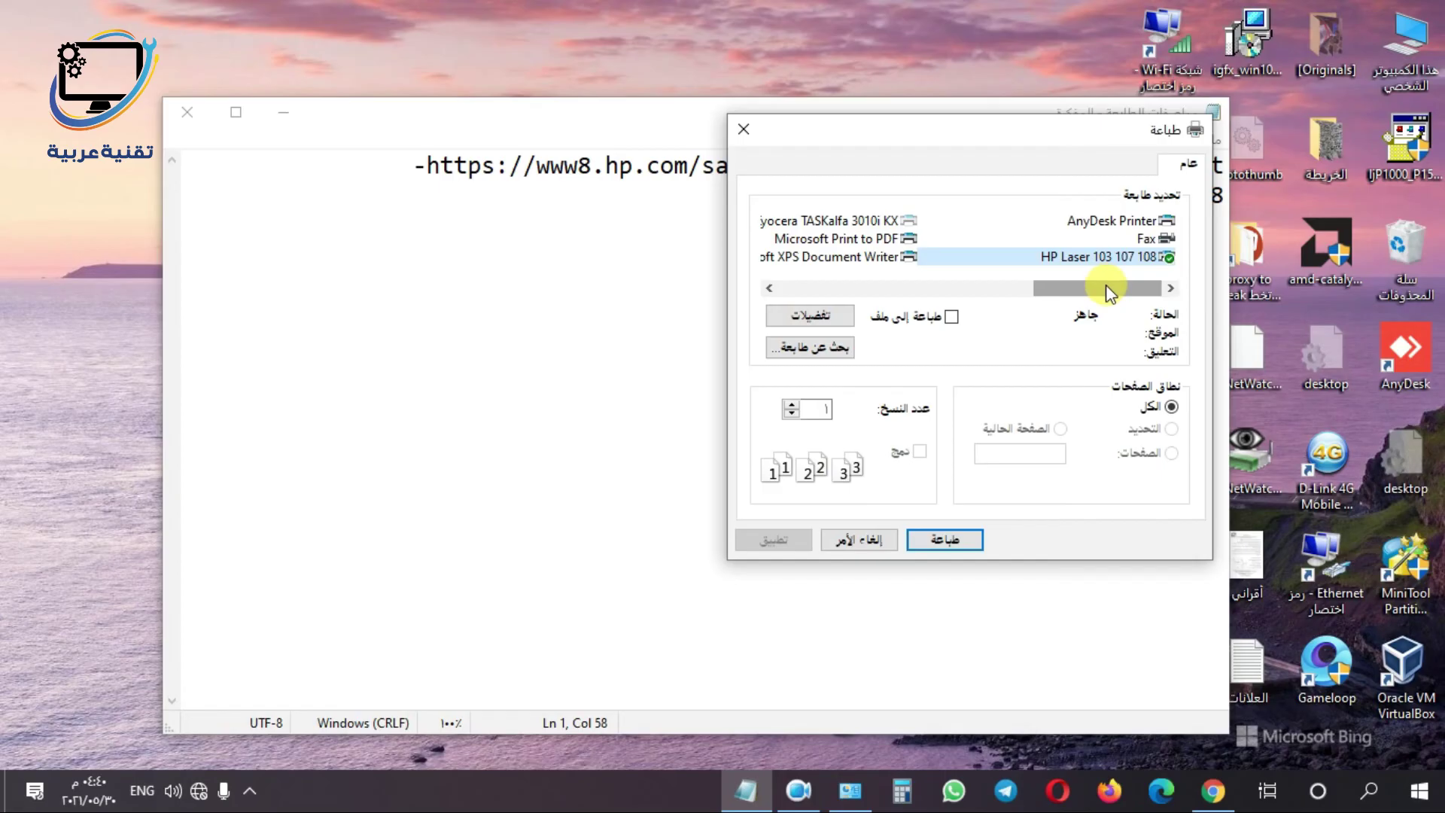
{"action": "left_click", "coordinate": [853, 797]}
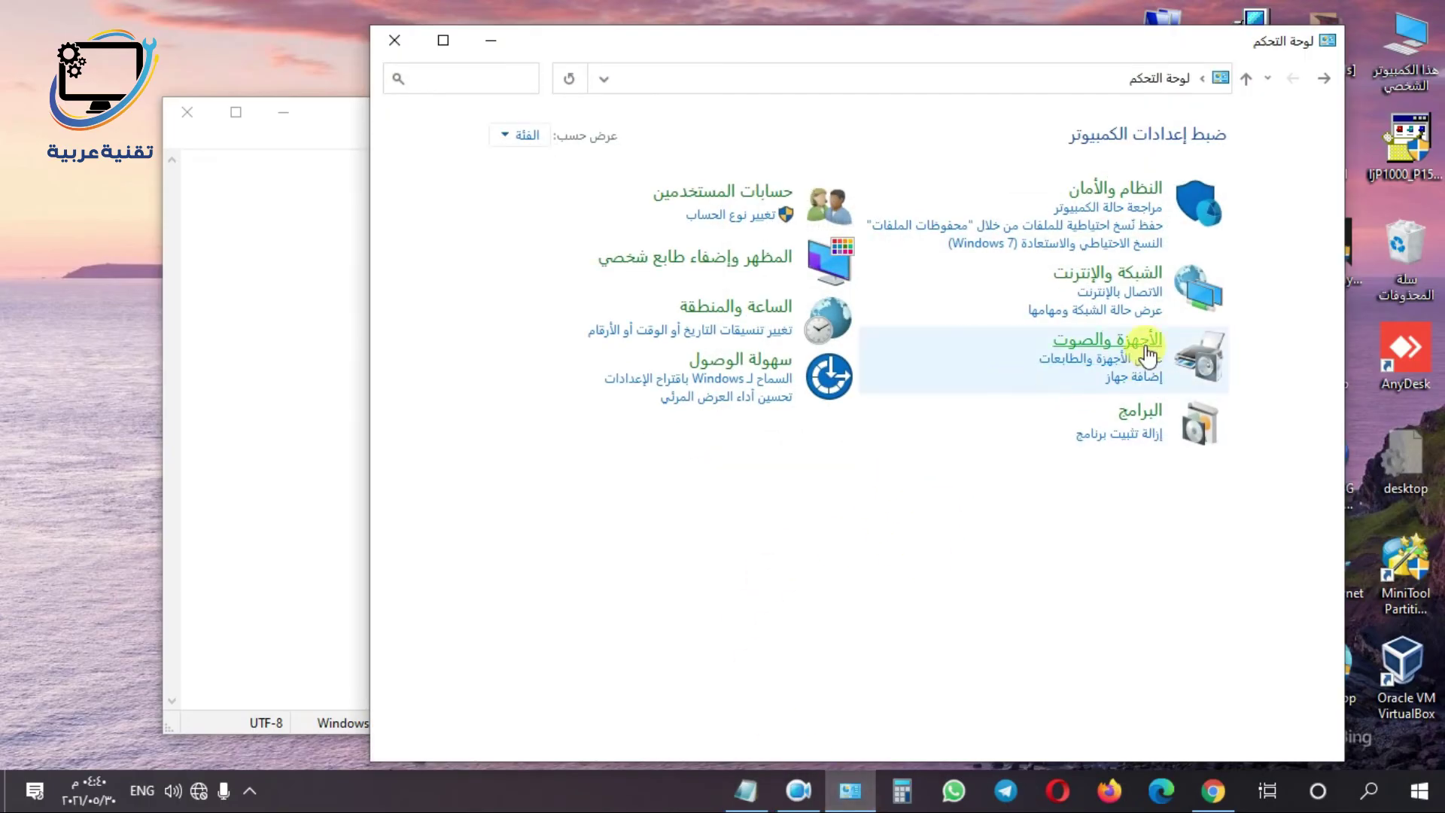
- From Devices and Printers, add the detected DIRECT-19-HP Laser 107w printer
{"action": "left_click", "coordinate": [1066, 363]}
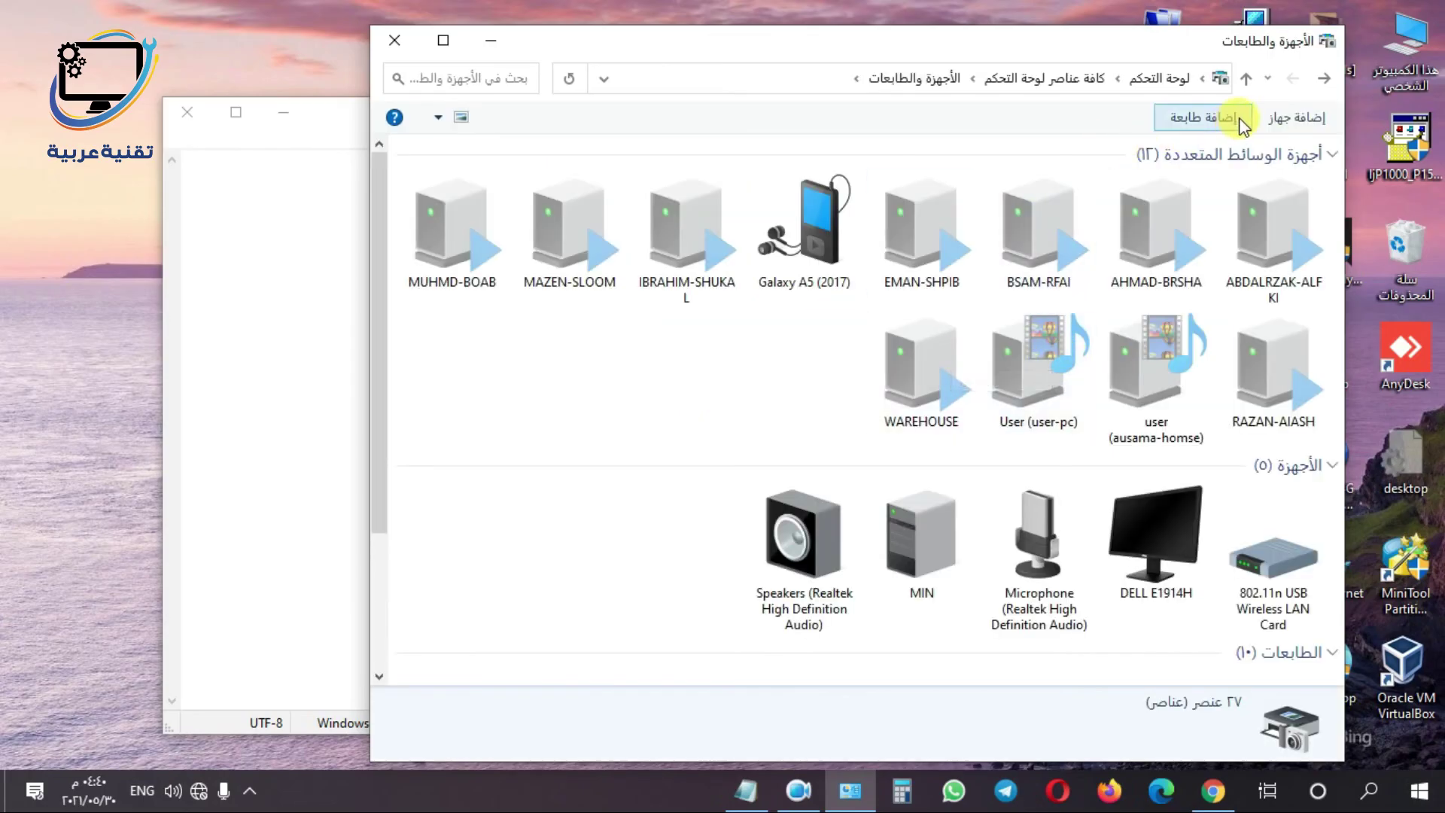
{"action": "left_click", "coordinate": [1203, 119]}
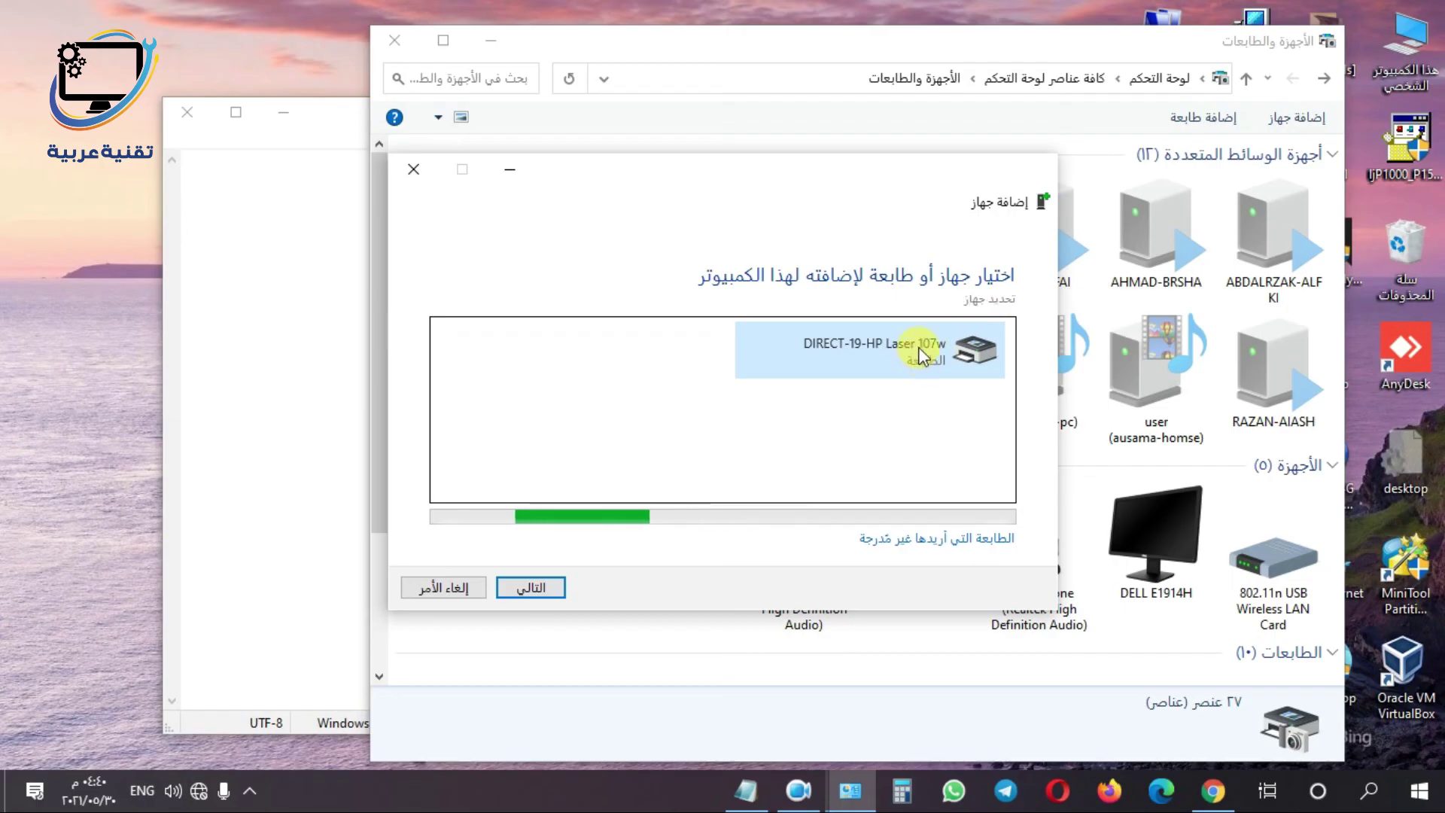
{"action": "left_click", "coordinate": [539, 590]}
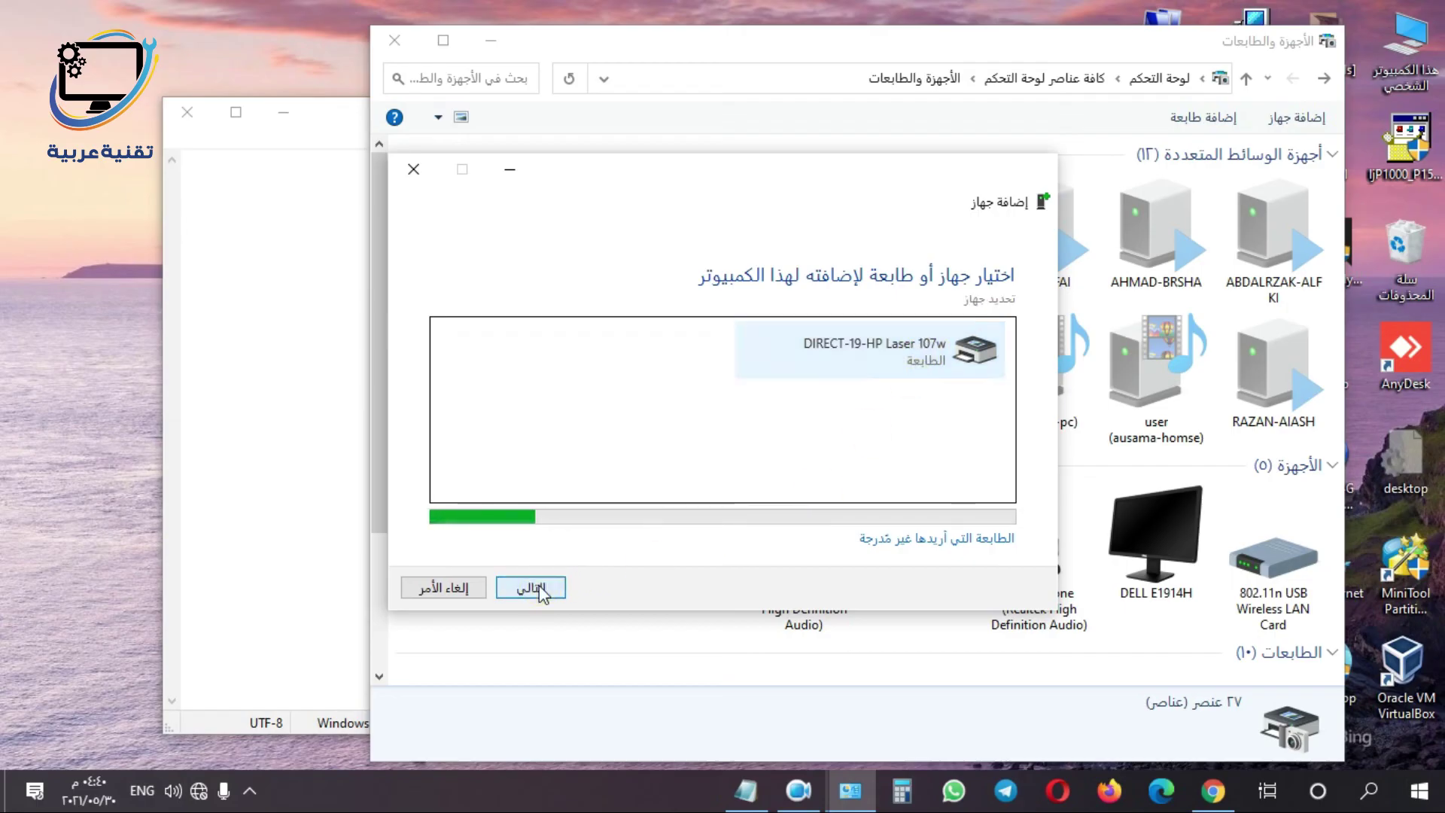
{"action": "left_click", "coordinate": [539, 589]}
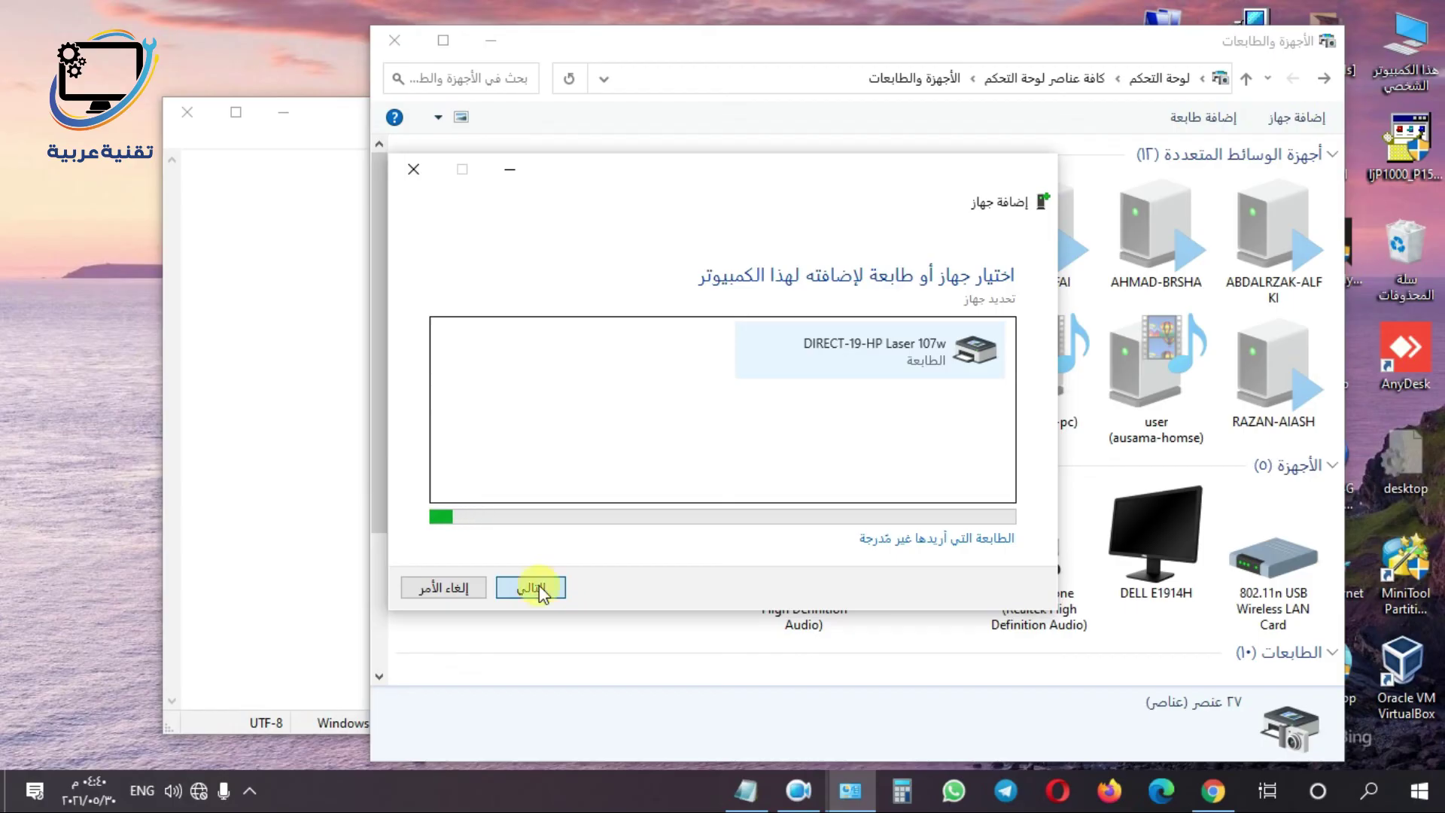